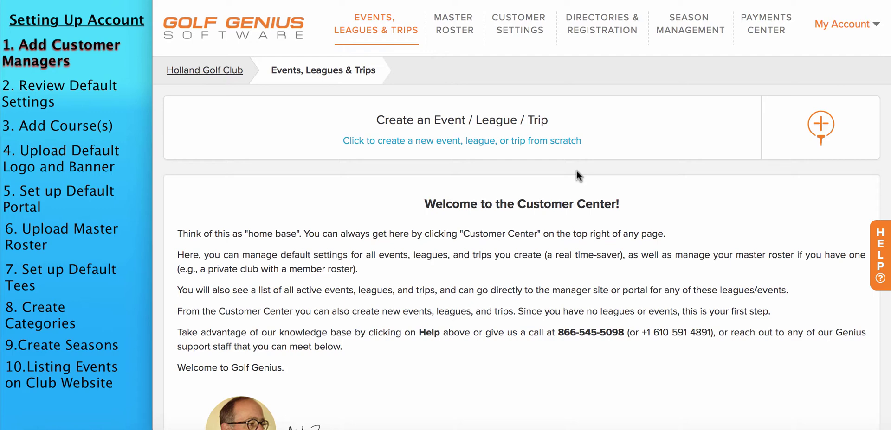
# Go to Customer Settings > Managers and start adding a new manager
pyautogui.click(524, 32)
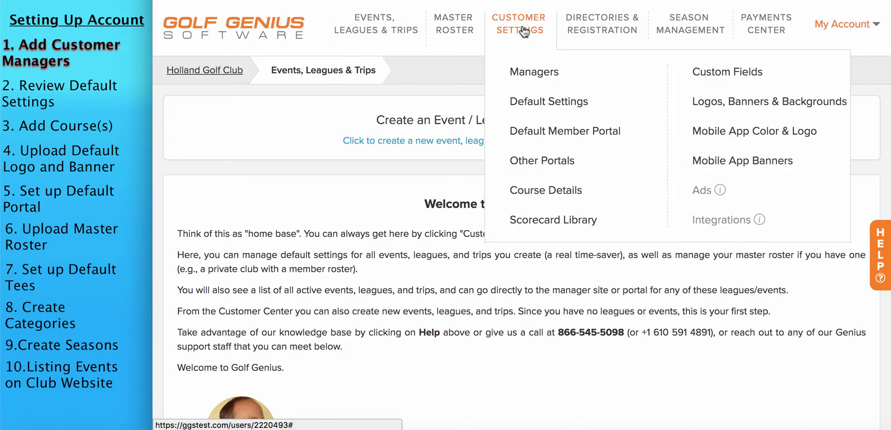
pyautogui.click(528, 75)
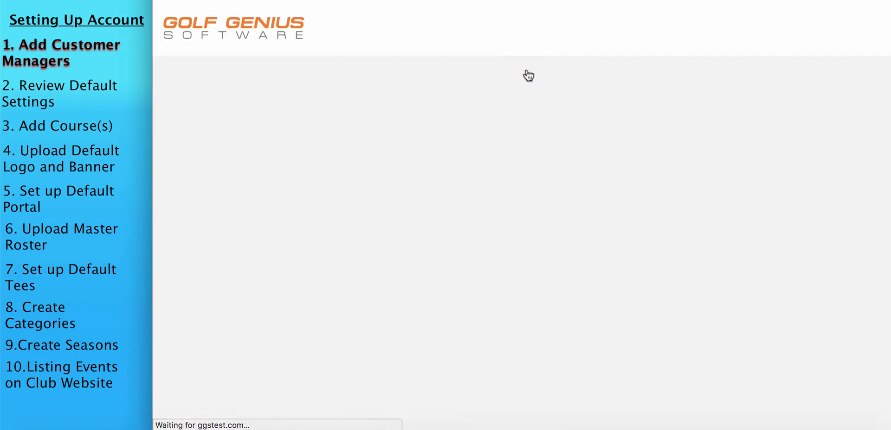
pyautogui.click(237, 113)
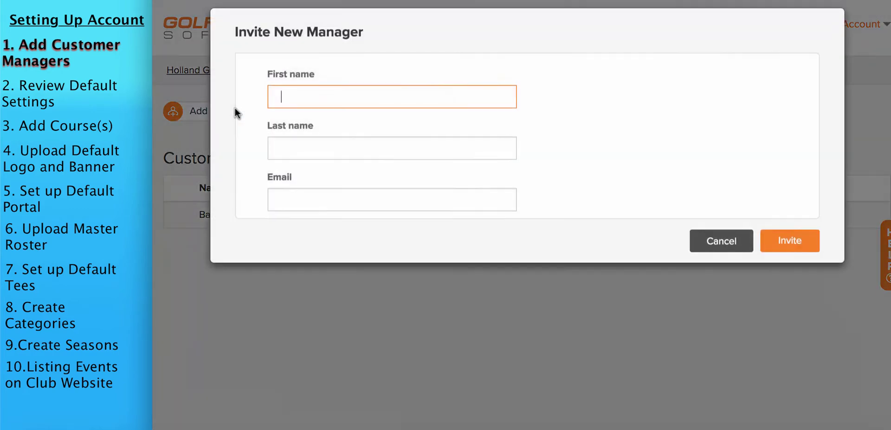
# Enter the manager's first name, last name and e-mail address, and send the invitation
pyautogui.write('John')
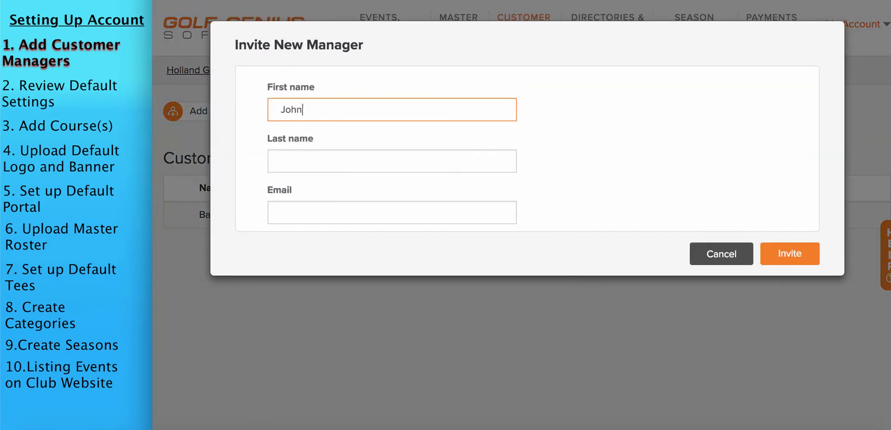
pyautogui.press('Tab')
pyautogui.write('Smith')
pyautogui.press('Tab')
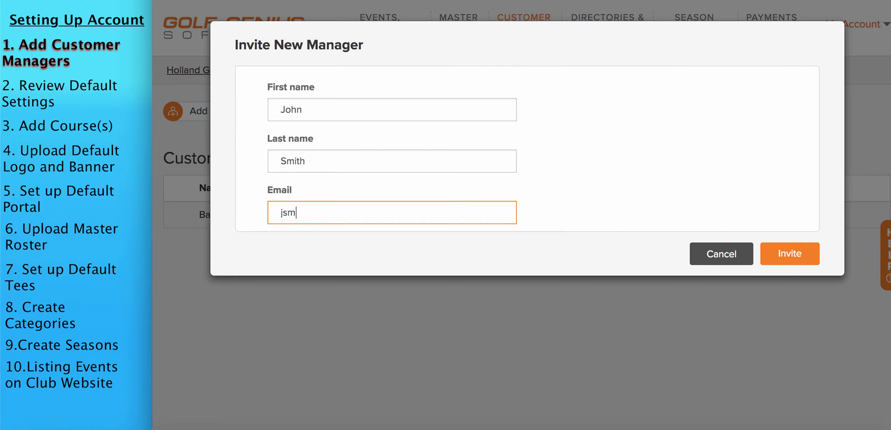
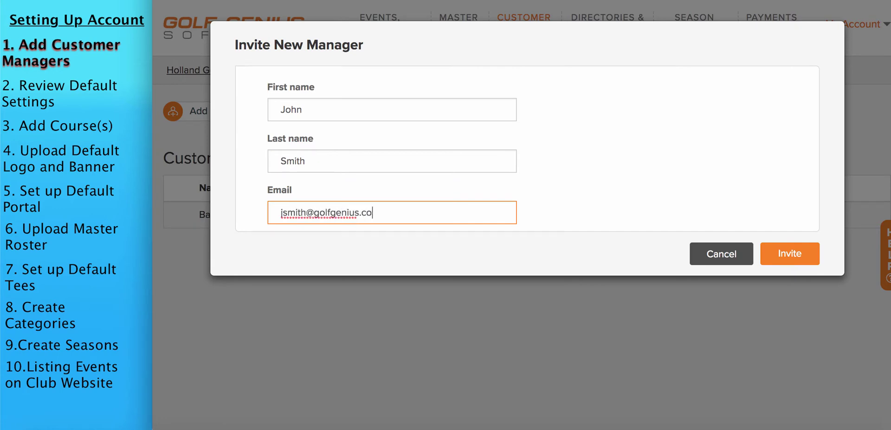
pyautogui.click(783, 260)
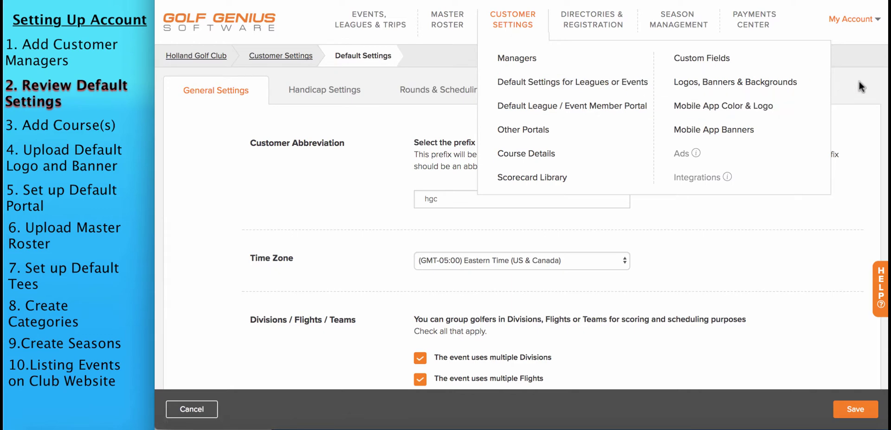
pyautogui.click(515, 22)
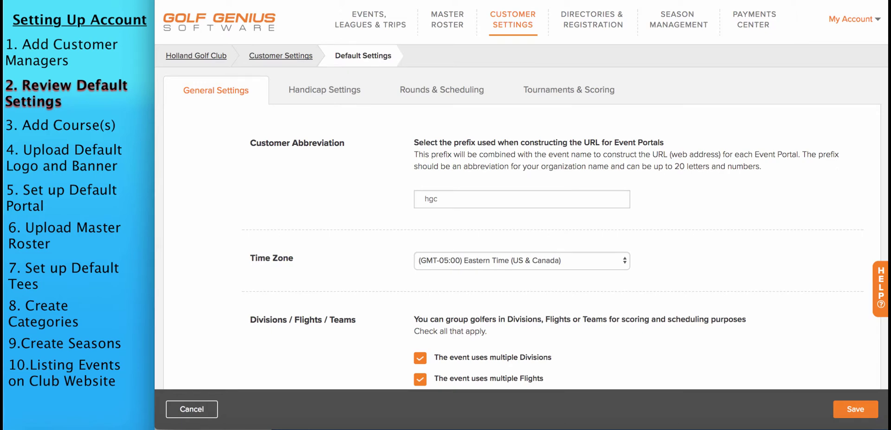
pyautogui.scroll(-5, 521, 195)
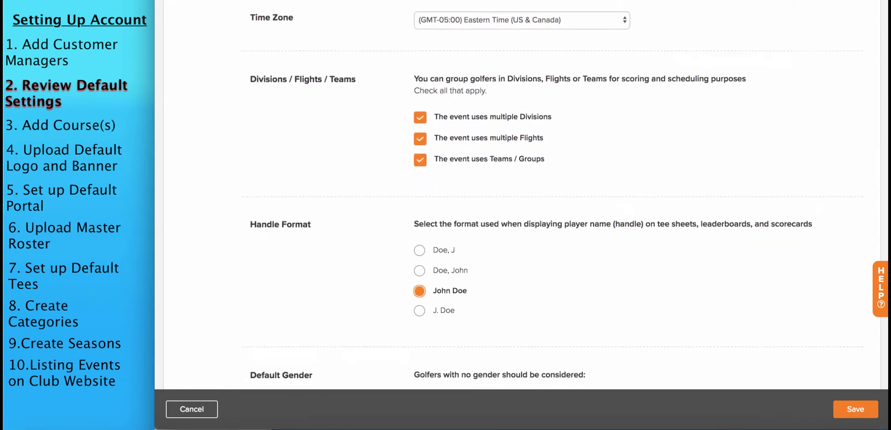
pyautogui.scroll(-2, 530, 190)
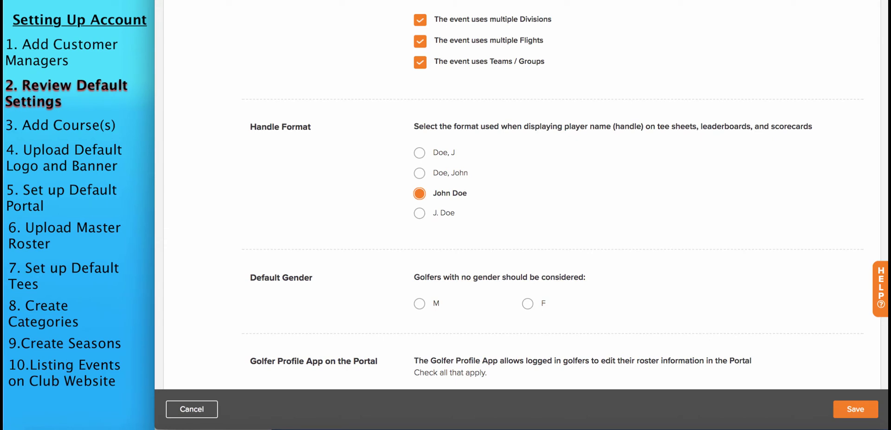
pyautogui.scroll(-4, 531, 192)
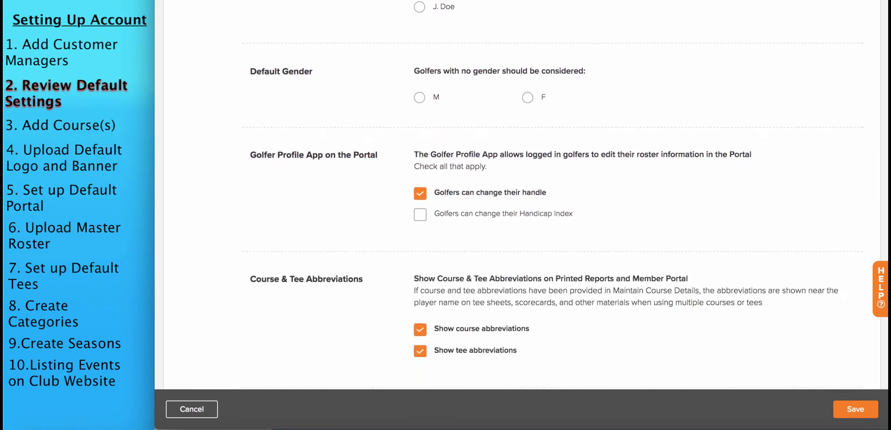
pyautogui.scroll(-1, 530, 193)
pyautogui.scroll(-1, 531, 193)
pyautogui.scroll(10, 882, 92)
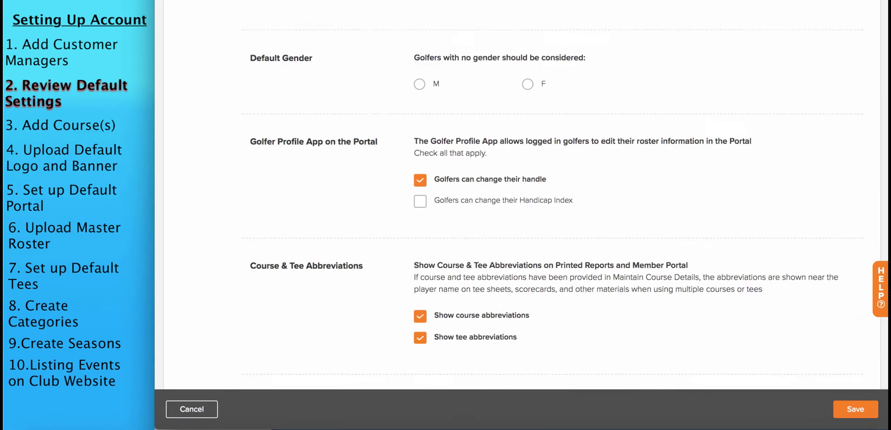
pyautogui.scroll(1, 883, 92)
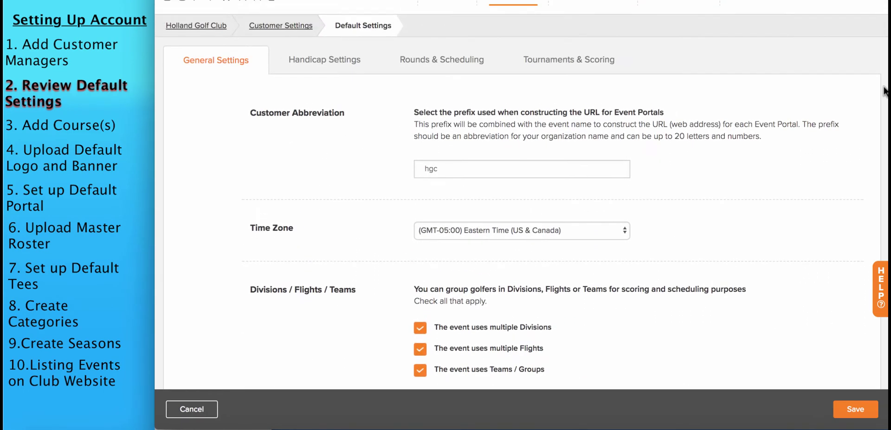
# Open Handicap Settings and leave the Handicap Index Service at no service
pyautogui.click(302, 60)
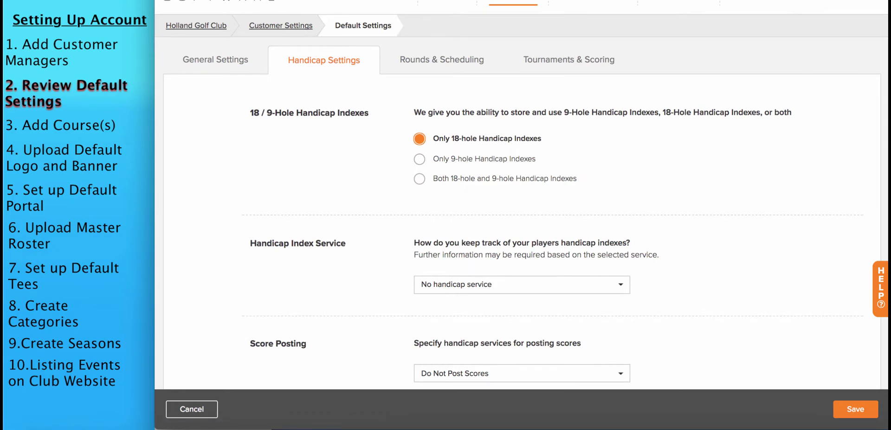
pyautogui.scroll(-3, 529, 137)
pyautogui.click(529, 136)
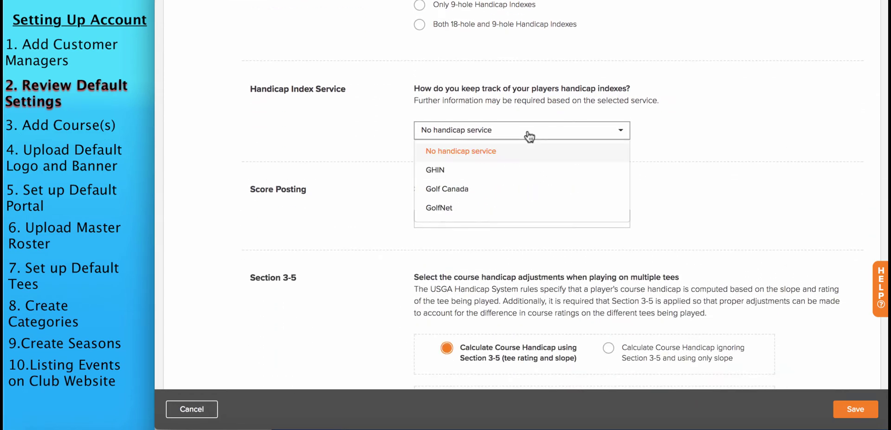
pyautogui.click(695, 125)
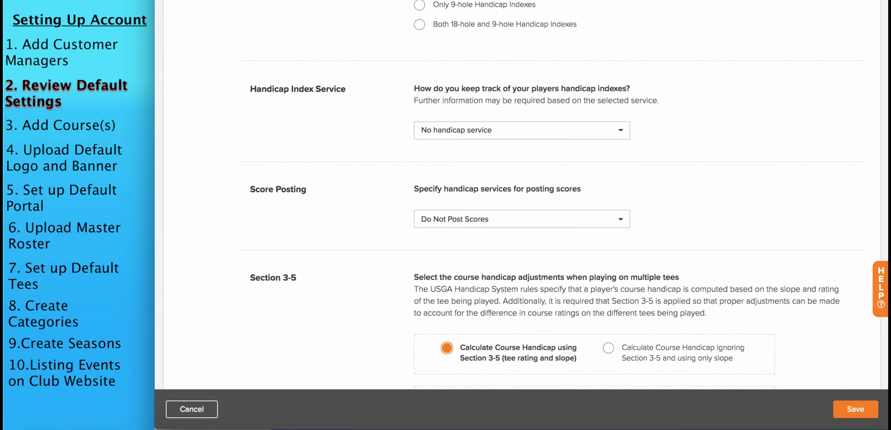
# Review the remaining handicap defaults unchanged, then switch to Rounds & Scheduling
pyautogui.scroll(-1, 545, 195)
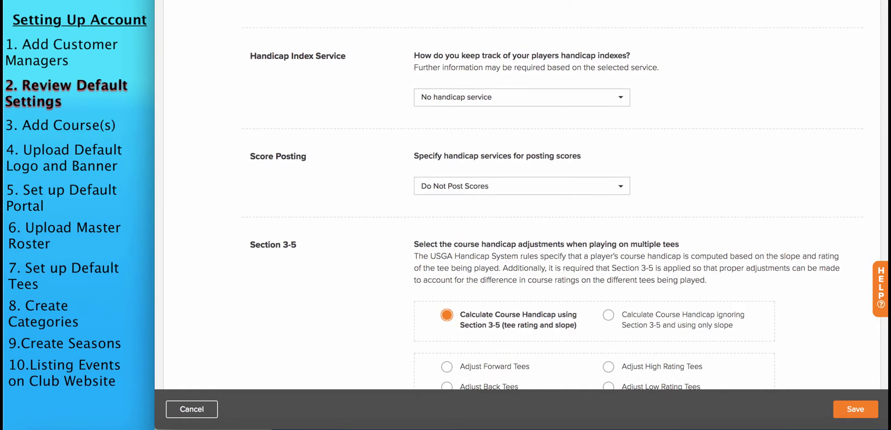
pyautogui.scroll(-4, 545, 212)
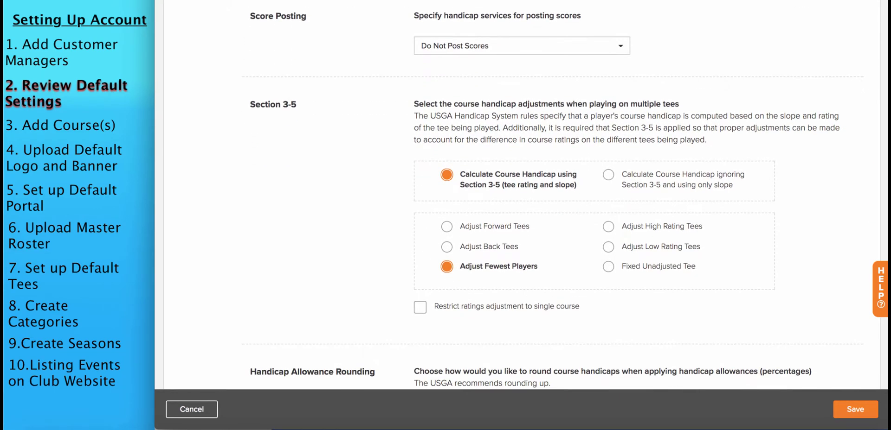
pyautogui.scroll(-3, 545, 200)
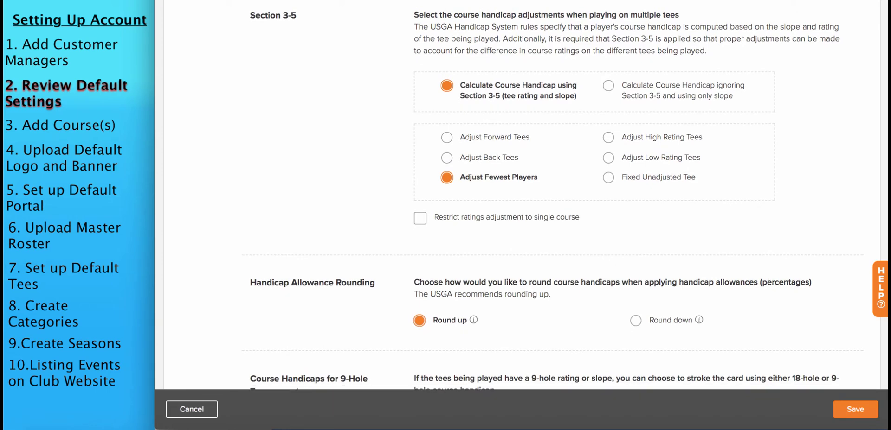
pyautogui.scroll(1, 545, 200)
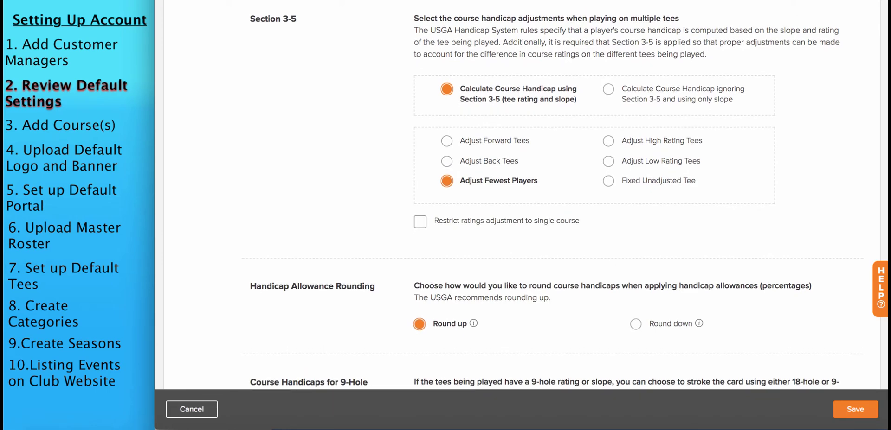
pyautogui.scroll(-5, 545, 200)
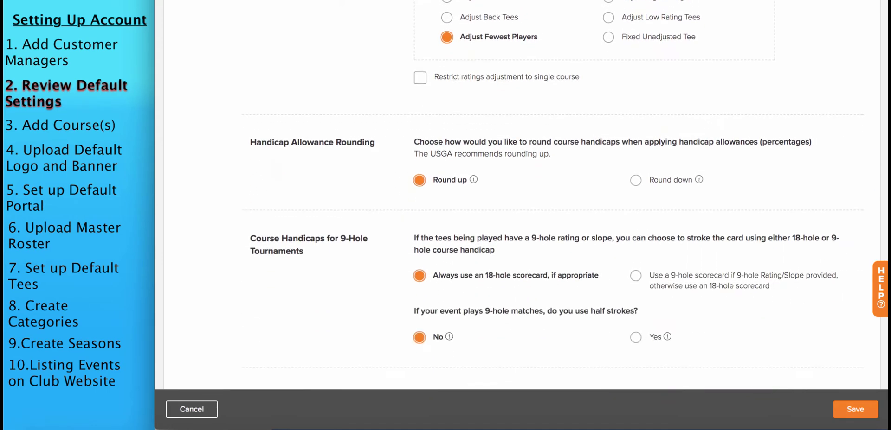
pyautogui.scroll(-3, 544, 201)
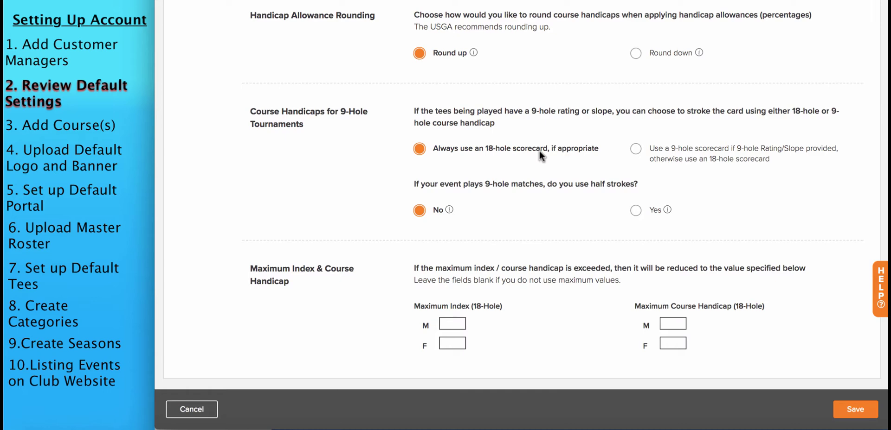
pyautogui.scroll(5, 869, 118)
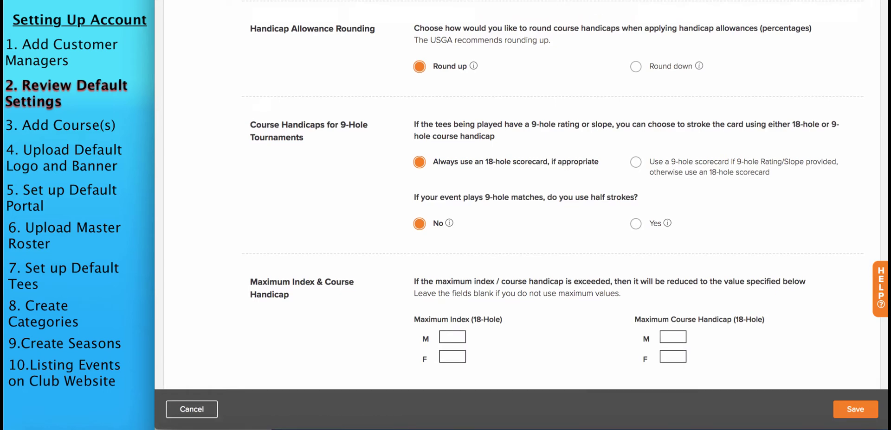
pyautogui.scroll(5, 869, 117)
pyautogui.click(441, 88)
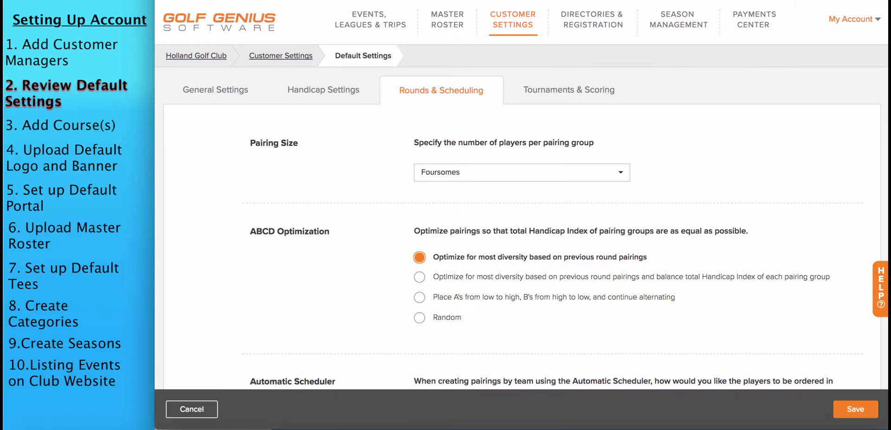
# Leave the pairing size at Foursomes, review scheduling defaults, then go to Tournaments & Scoring
pyautogui.scroll(-1, 521, 192)
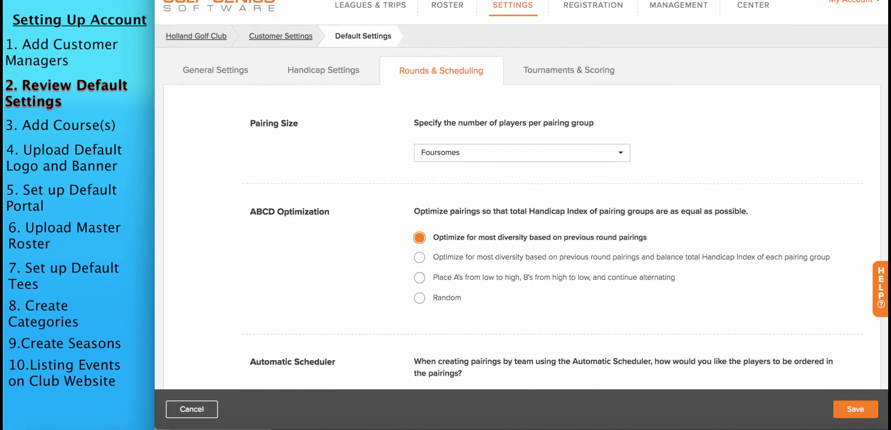
pyautogui.click(548, 154)
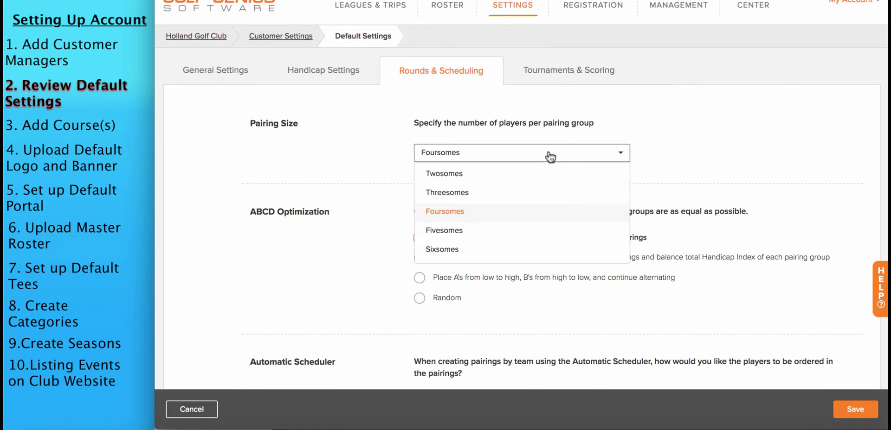
pyautogui.click(672, 158)
pyautogui.scroll(-6, 521, 195)
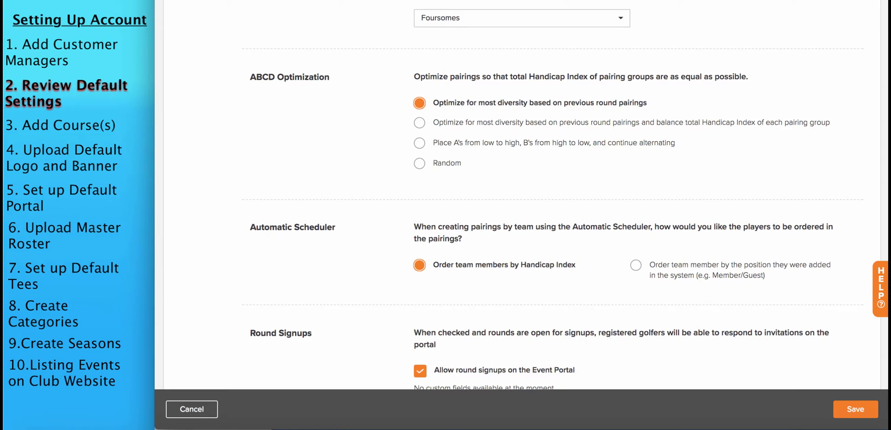
pyautogui.scroll(-5, 521, 195)
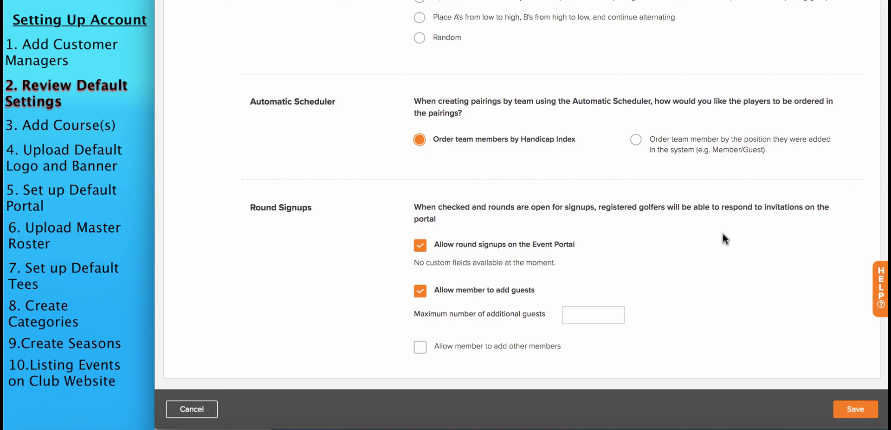
pyautogui.scroll(6, 877, 132)
pyautogui.scroll(5, 877, 132)
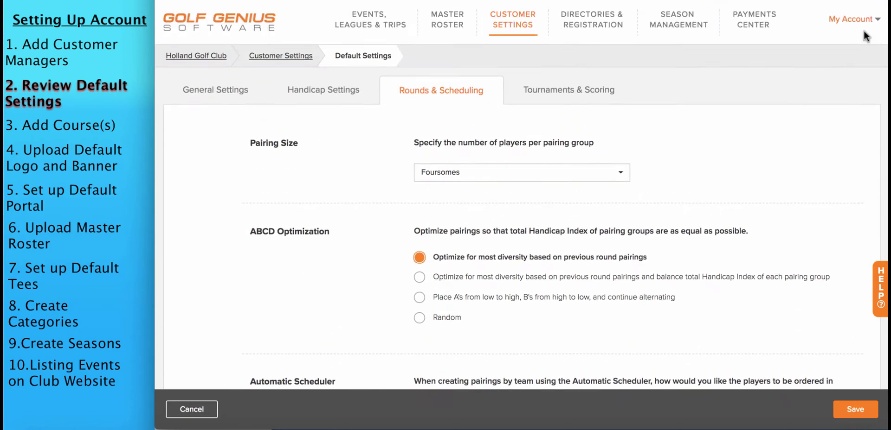
pyautogui.click(600, 94)
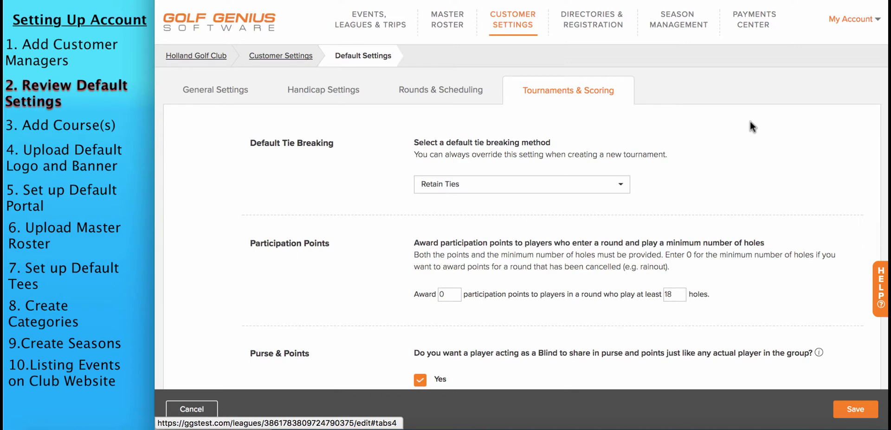
pyautogui.scroll(-1, 521, 195)
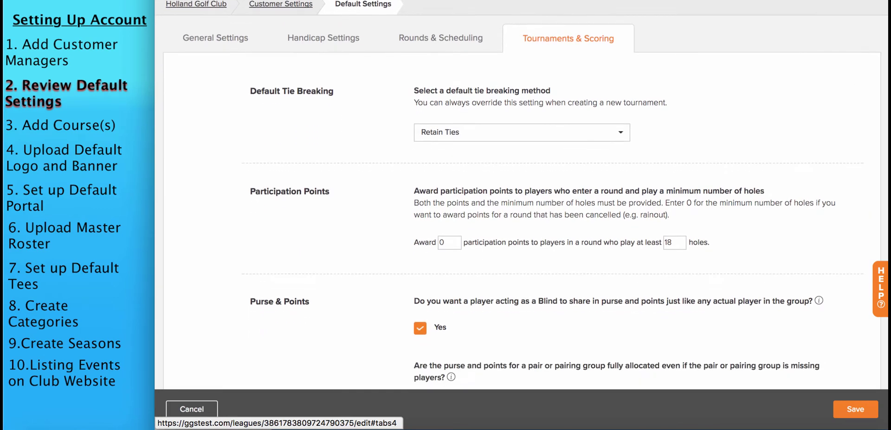
pyautogui.click(567, 133)
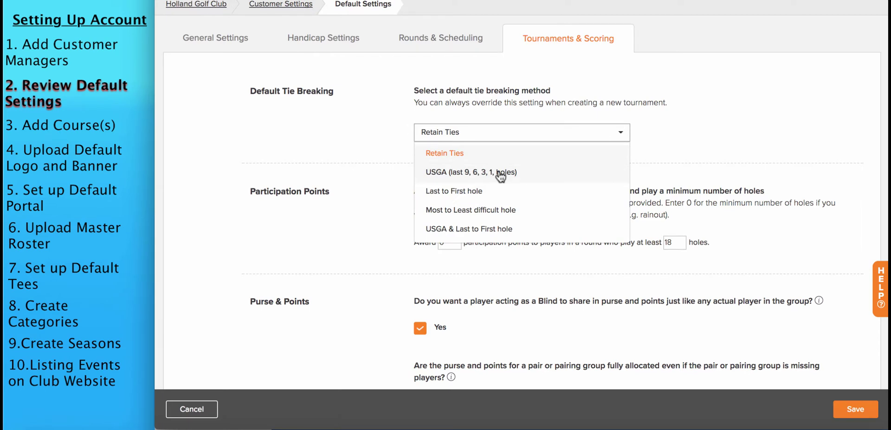
pyautogui.click(681, 116)
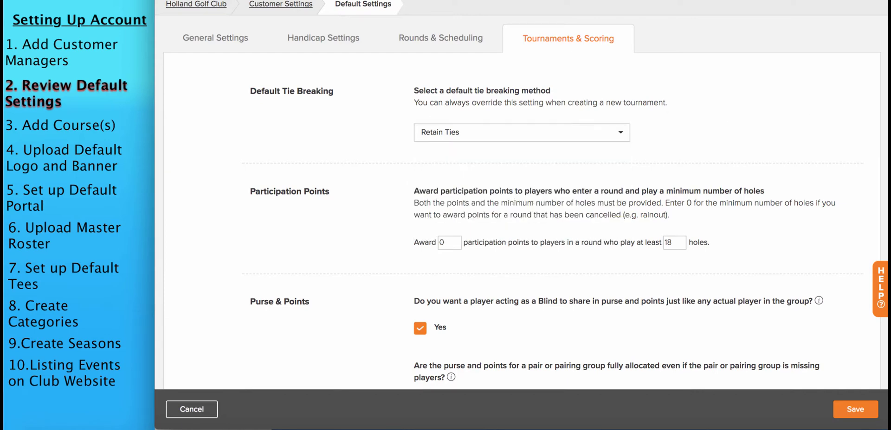
pyautogui.scroll(-3, 521, 195)
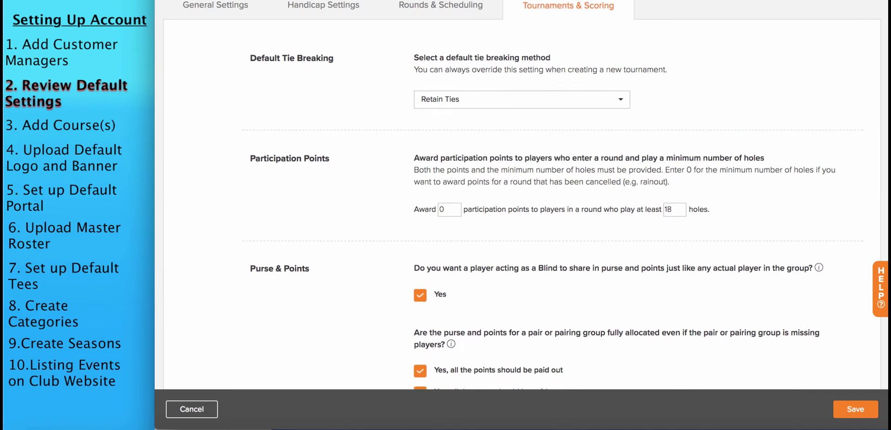
pyautogui.scroll(-3, 522, 194)
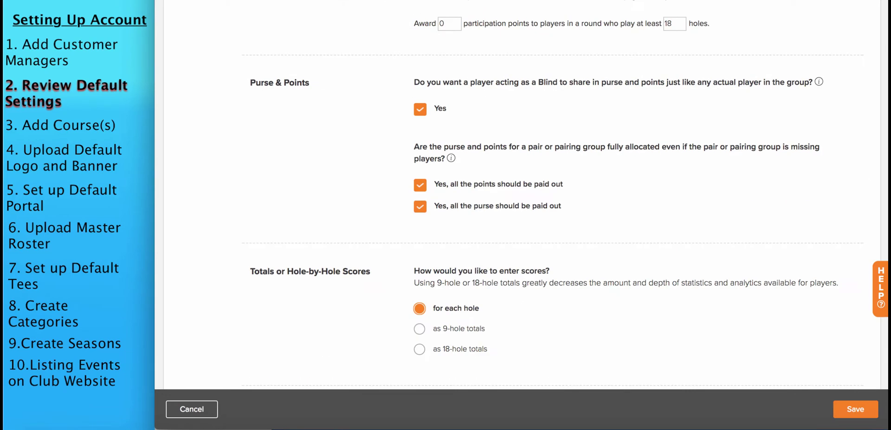
pyautogui.scroll(-5, 543, 197)
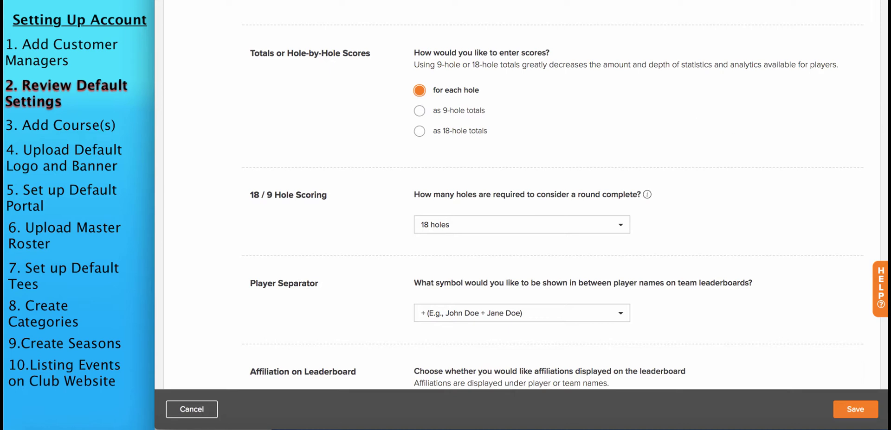
pyautogui.scroll(-3, 883, 167)
pyautogui.scroll(-10, 684, 203)
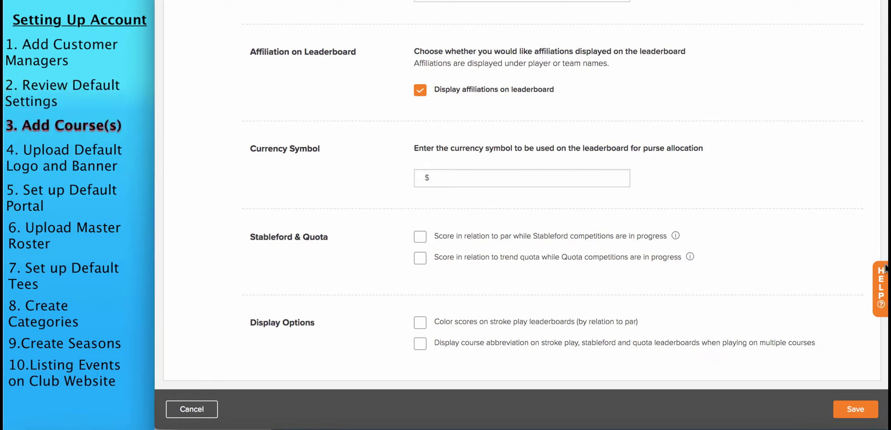
pyautogui.scroll(1, 523, 195)
pyautogui.scroll(15, 720, 108)
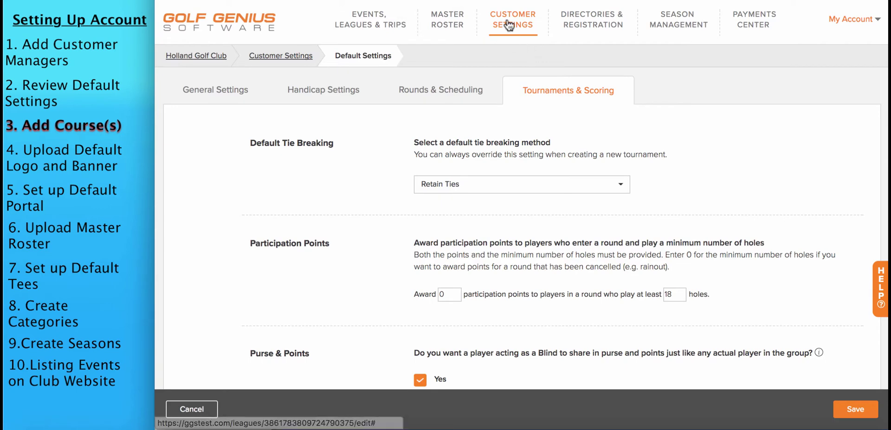
# Go to Customer Settings > Course Details, where no courses are listed yet
pyautogui.moveTo(510, 26)
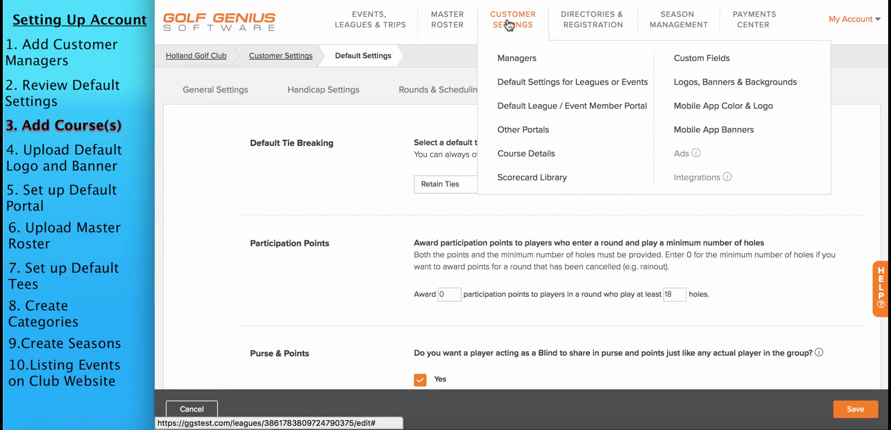
pyautogui.click(525, 156)
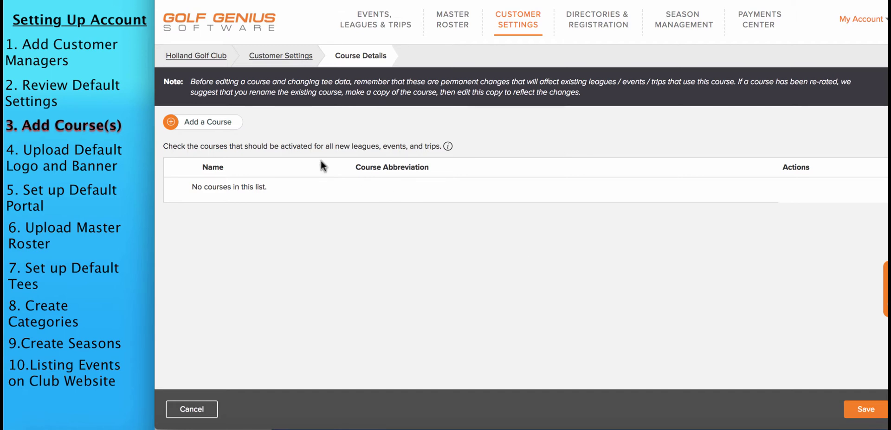
# Add a course named Holland Golf Club with the abbreviation HGC
pyautogui.click(184, 127)
pyautogui.write('Hol')
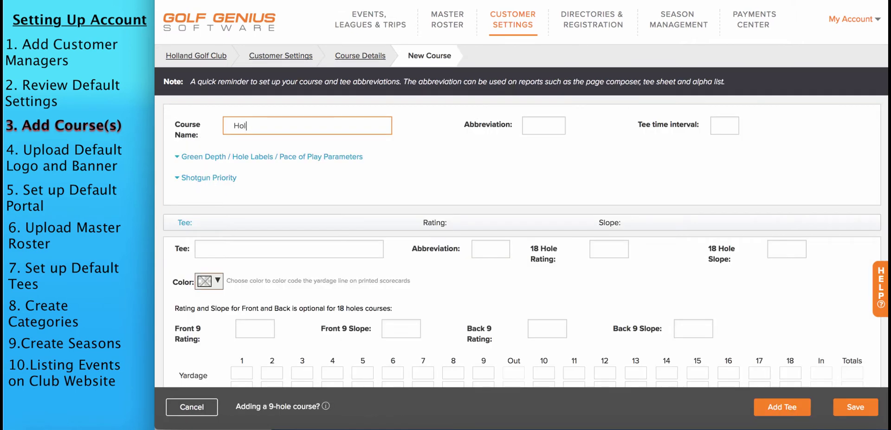
pyautogui.write('land Golf Club')
pyautogui.press('Tab')
pyautogui.write('HGC')
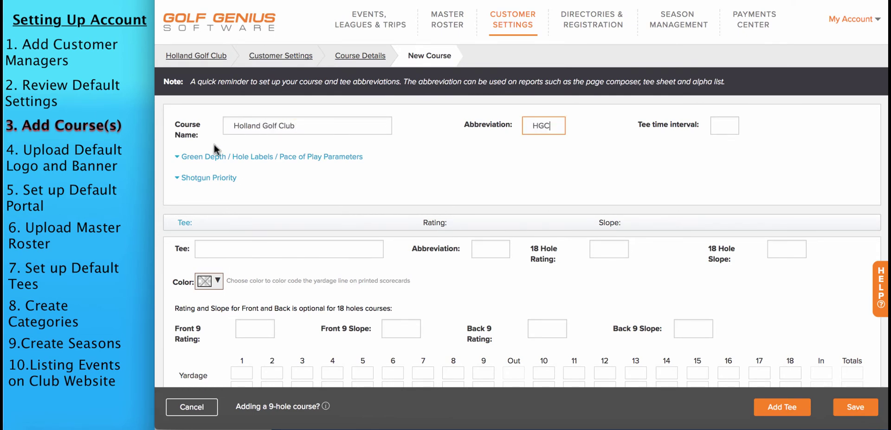
# Expand and review the Green Depth settings and the Shotgun Priority section
pyautogui.click(194, 159)
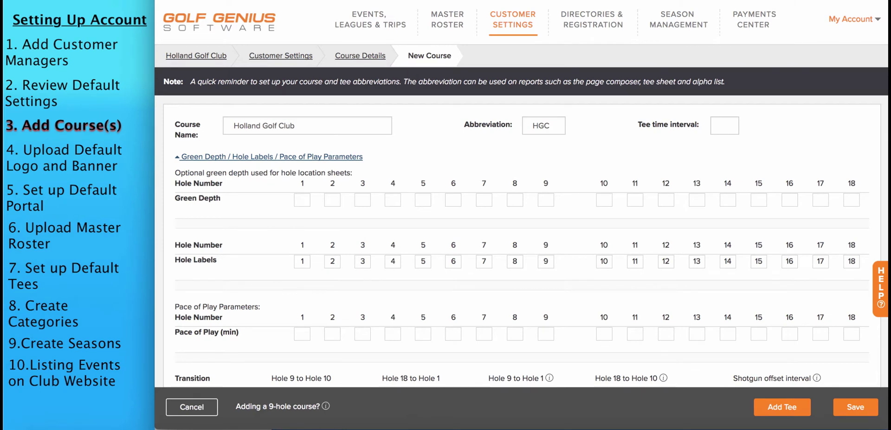
pyautogui.scroll(-2, 521, 213)
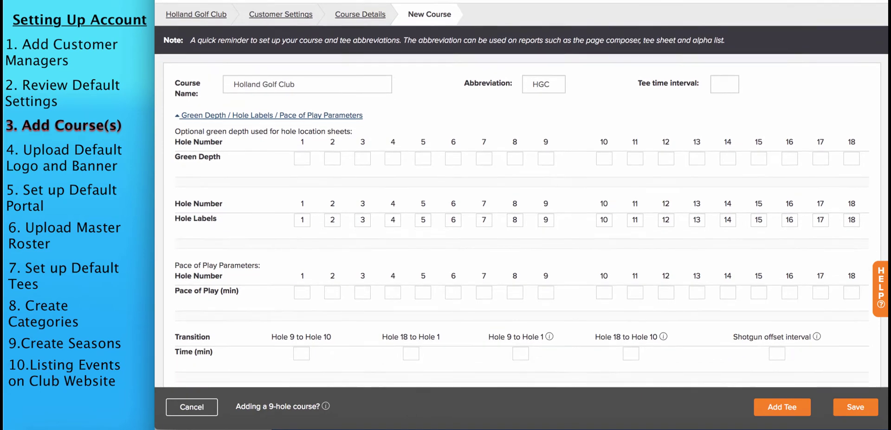
pyautogui.scroll(-1, 521, 191)
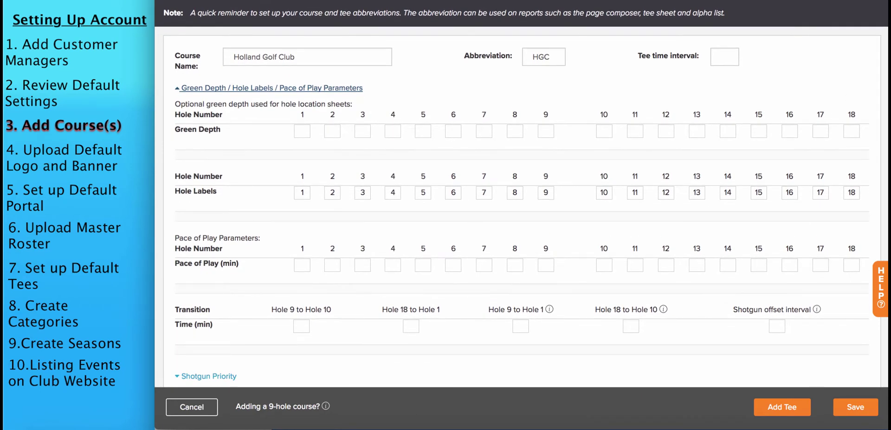
pyautogui.scroll(-2, 521, 191)
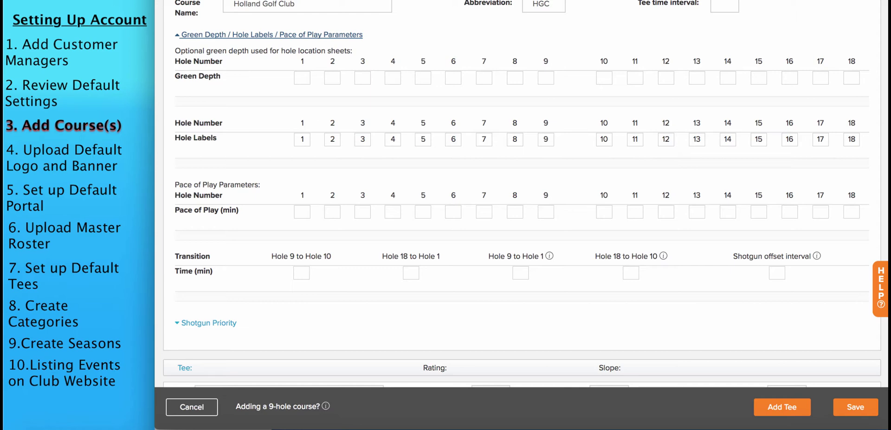
pyautogui.scroll(-3, 345, 179)
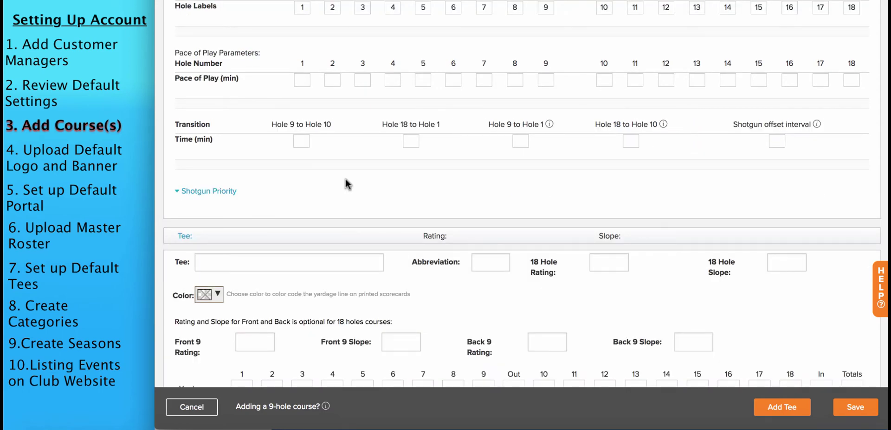
pyautogui.click(219, 192)
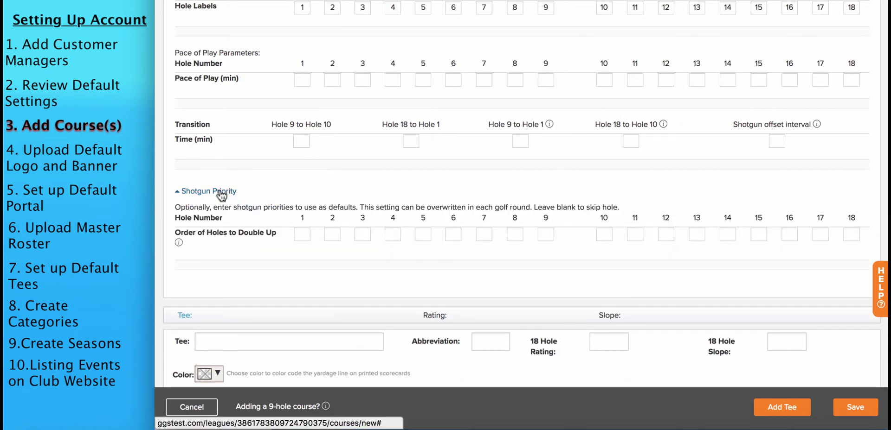
pyautogui.click(222, 194)
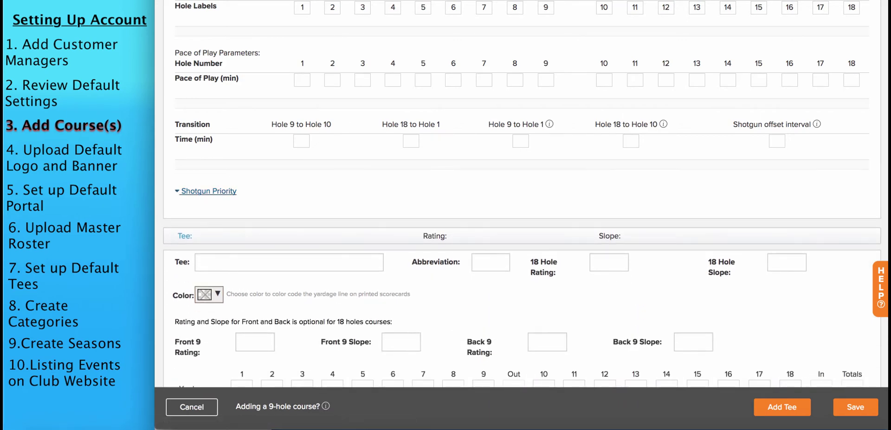
pyautogui.scroll(-2, 522, 194)
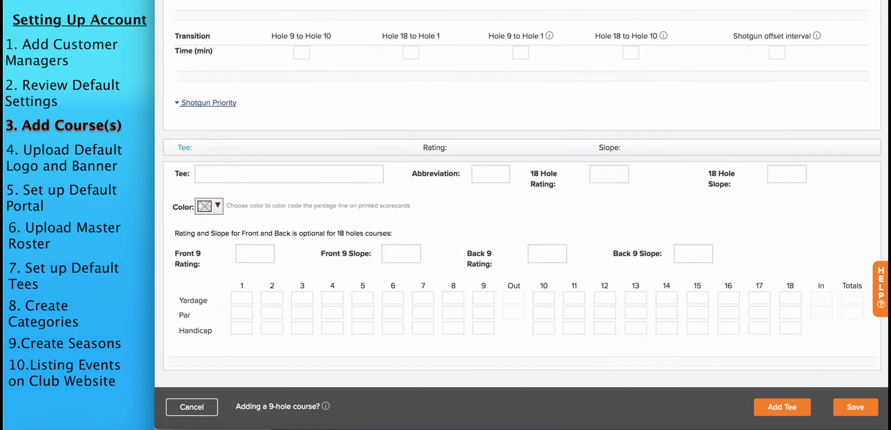
# Define the Blue tee (abbreviation BL) with rating 72.0, slope 135 and blue colour
pyautogui.click(233, 170)
pyautogui.write('Blue')
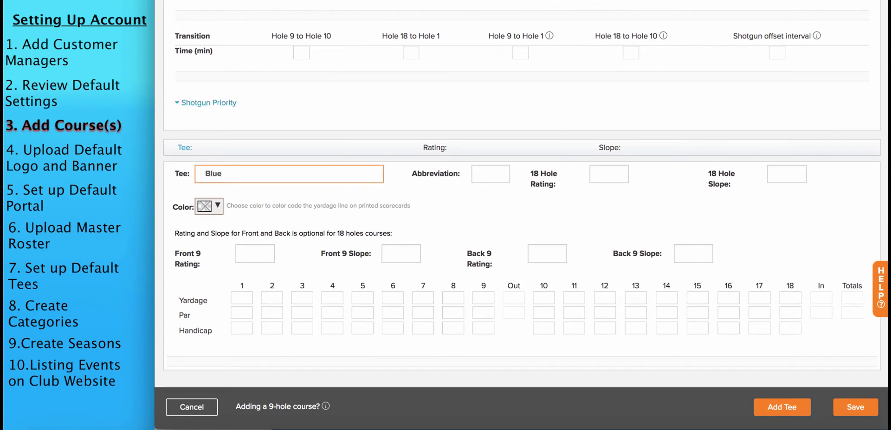
pyautogui.write('BL')
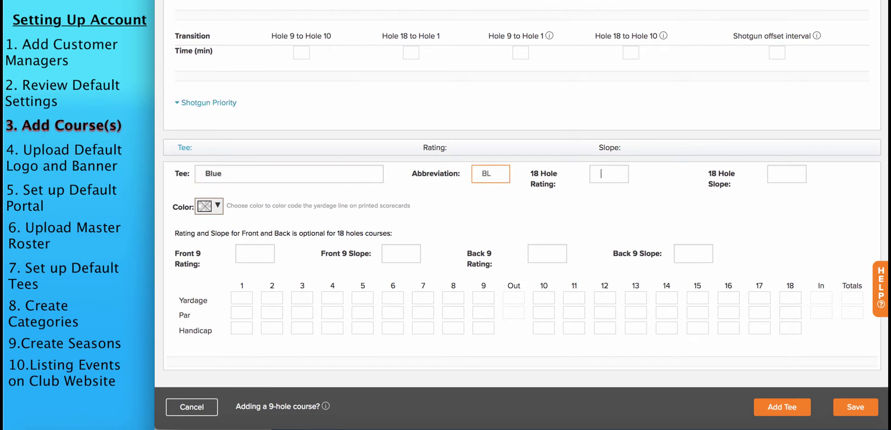
pyautogui.press('Tab')
pyautogui.write('72.0')
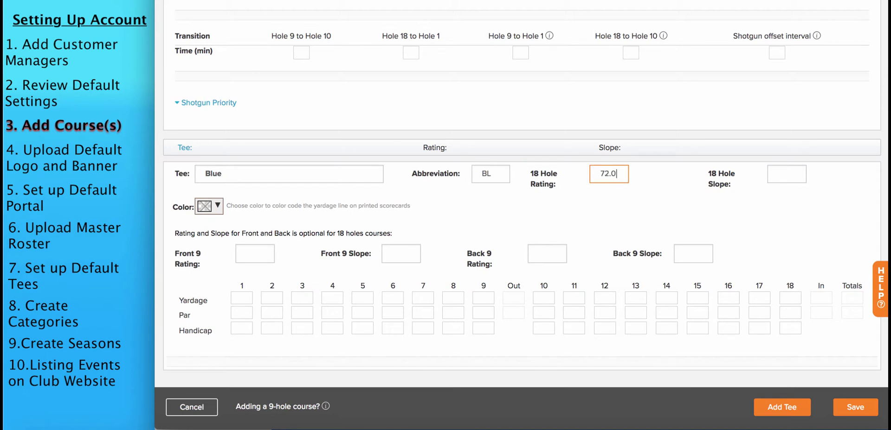
pyautogui.press('Tab')
pyautogui.write('135')
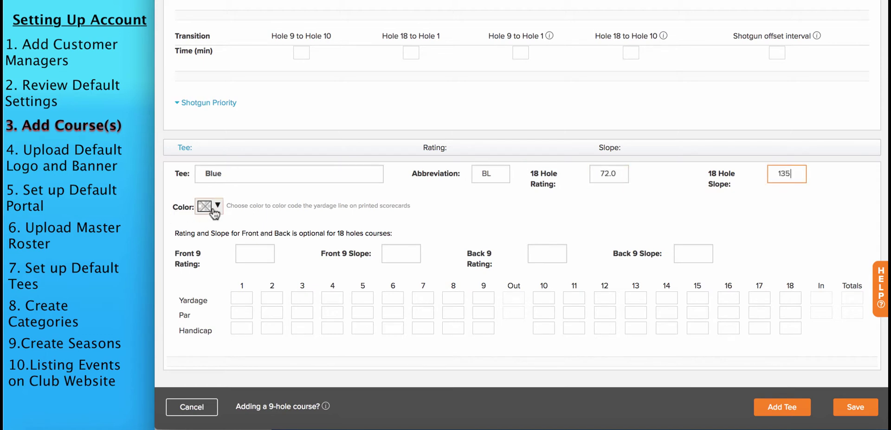
pyautogui.click(213, 213)
pyautogui.click(274, 226)
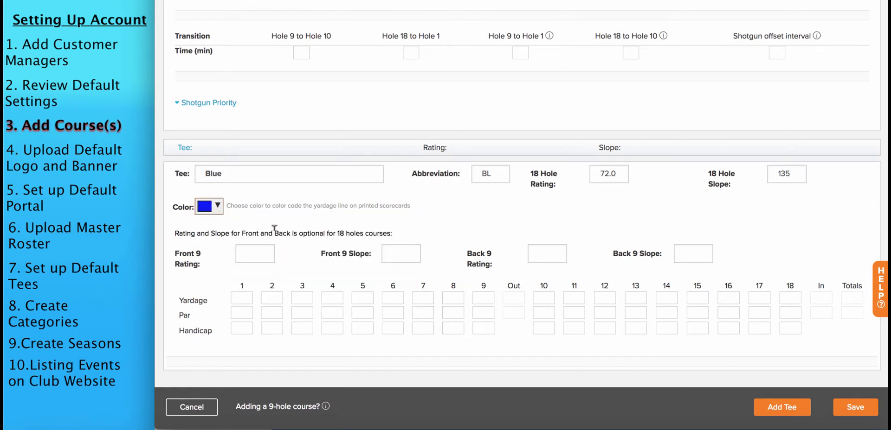
# Enter hole yardages of 300 for hole 1 and 200 for hole 2
pyautogui.click(243, 296)
pyautogui.write('300')
pyautogui.press('Tab')
pyautogui.write('200')
pyautogui.press('Tab')
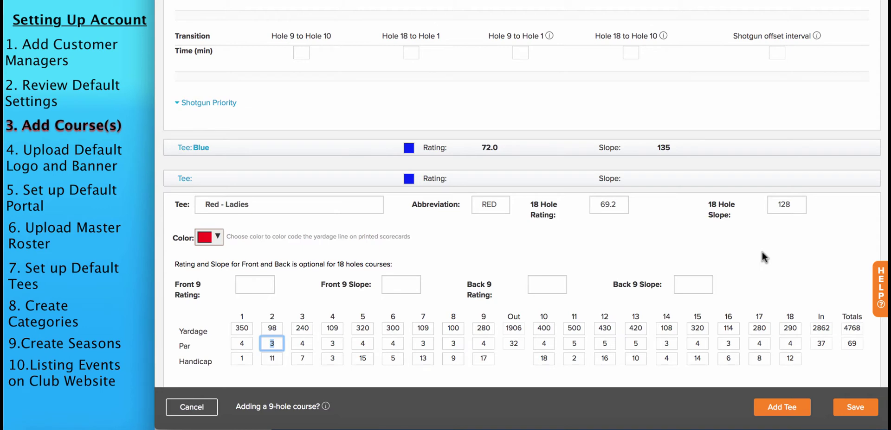
# Save the Holland Golf Club course and go to Logos, Banners & Backgrounds
pyautogui.click(858, 406)
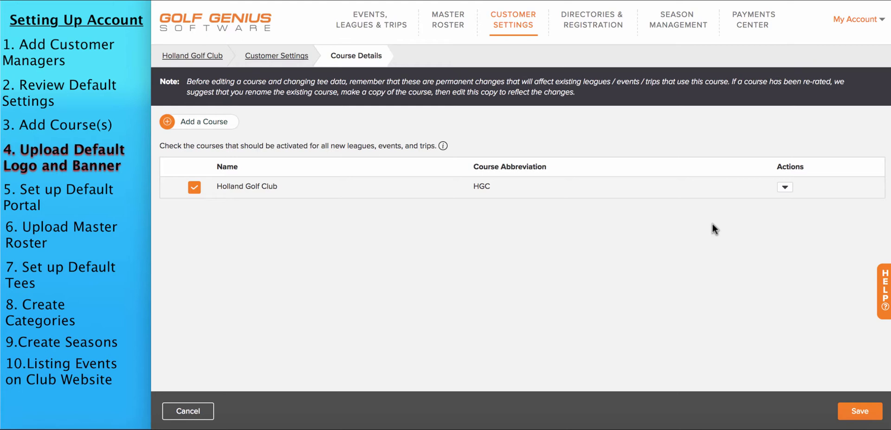
pyautogui.click(518, 26)
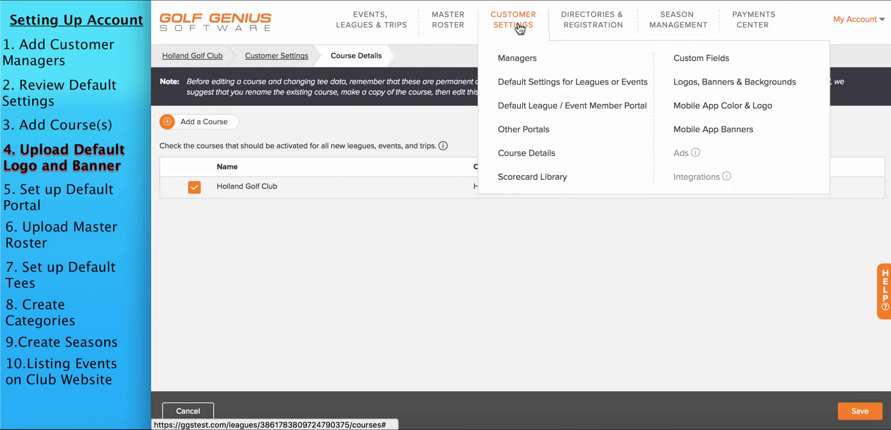
pyautogui.click(705, 86)
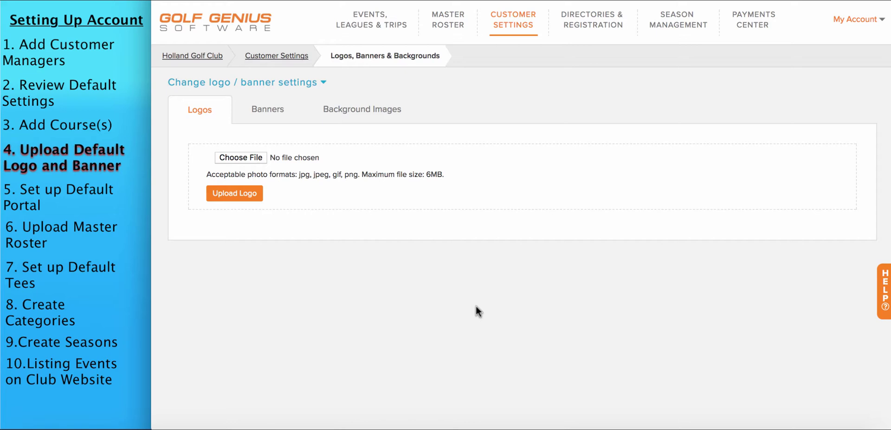
# Upload the club crest image as the logo, then move to the Banners tab
pyautogui.click(252, 156)
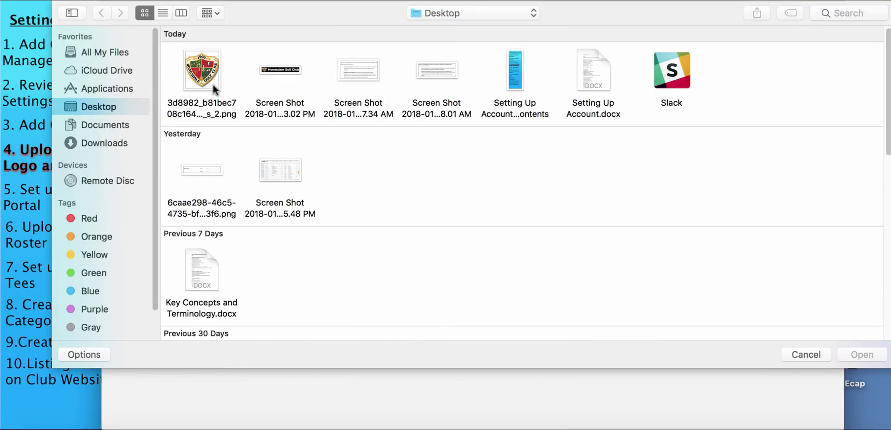
pyautogui.click(207, 74)
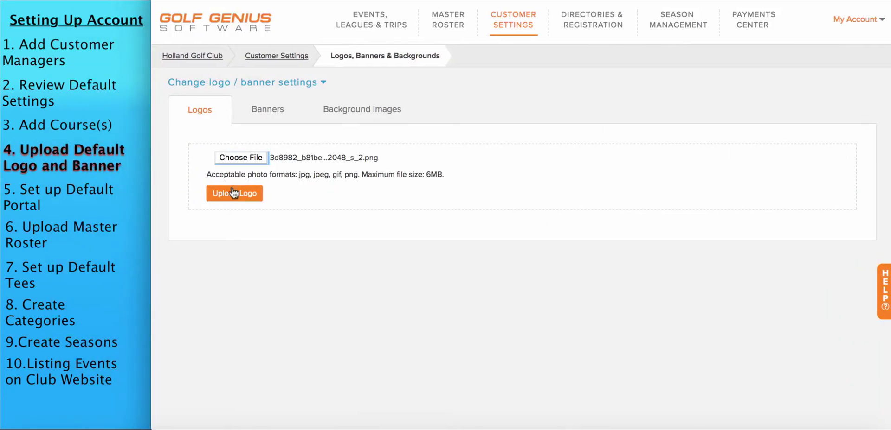
pyautogui.click(233, 194)
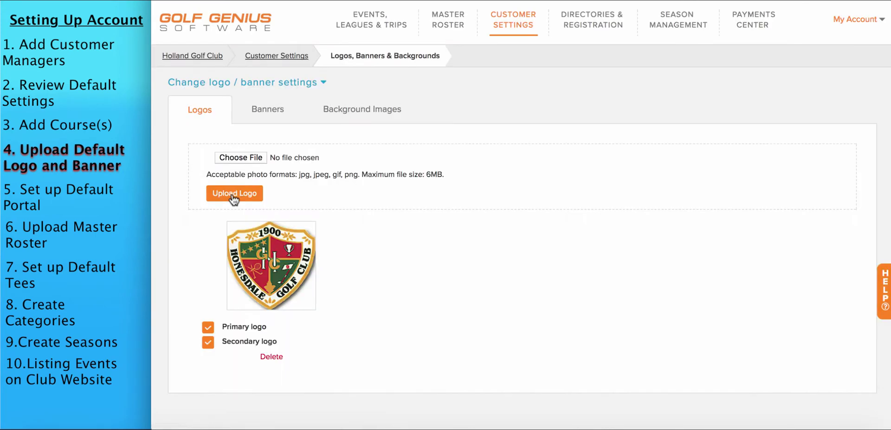
pyautogui.click(270, 111)
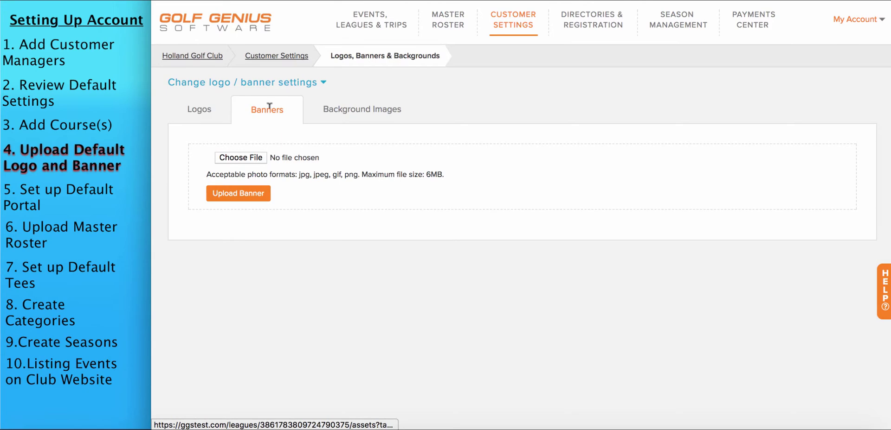
# Choose the banner screenshot from the Desktop and upload it as the default banner
pyautogui.click(241, 158)
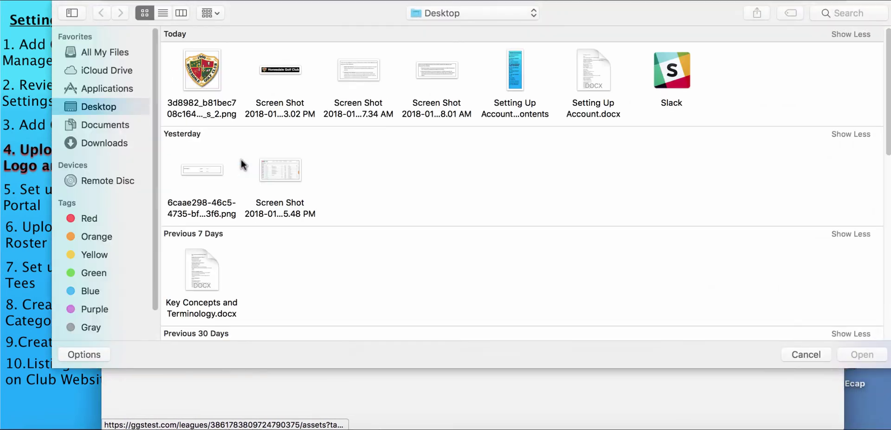
pyautogui.click(282, 70)
pyautogui.doubleClick(282, 70)
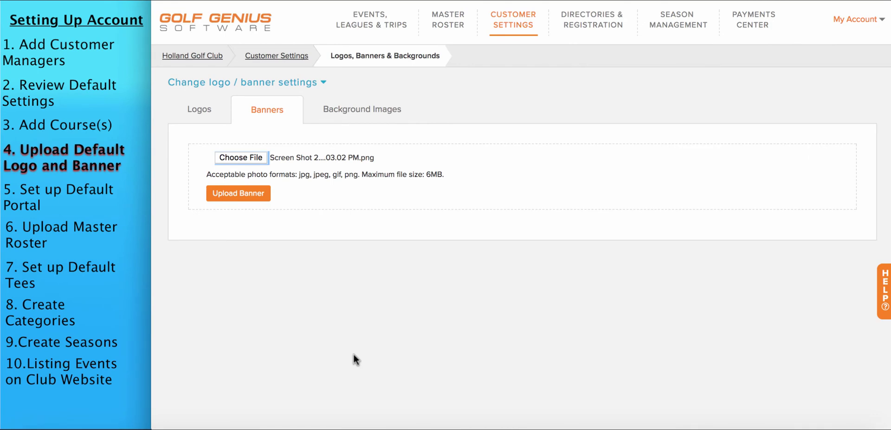
pyautogui.click(239, 195)
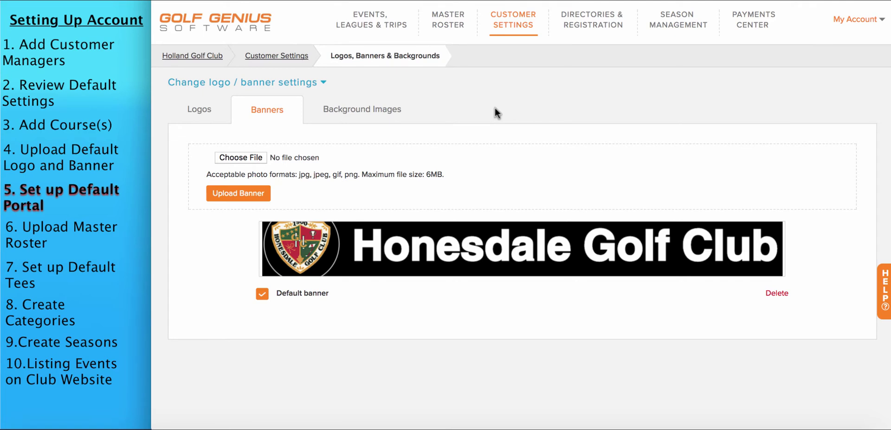
# Open the Default League / Event Member Portal and look through its Home section pages
pyautogui.moveTo(514, 29)
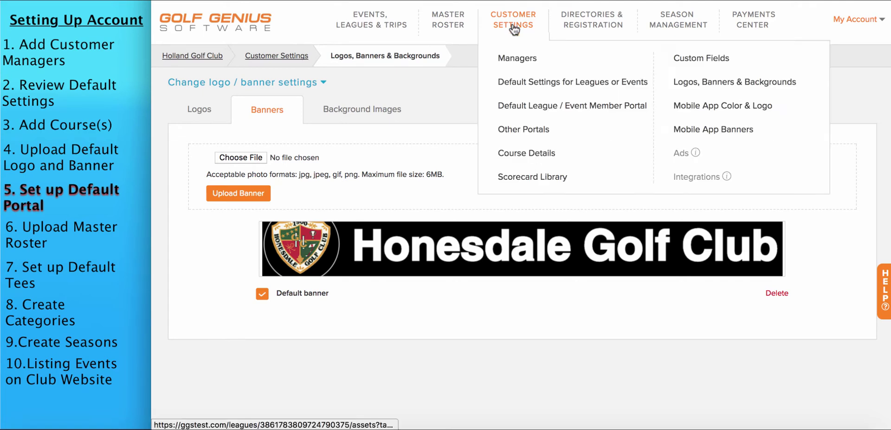
pyautogui.click(536, 108)
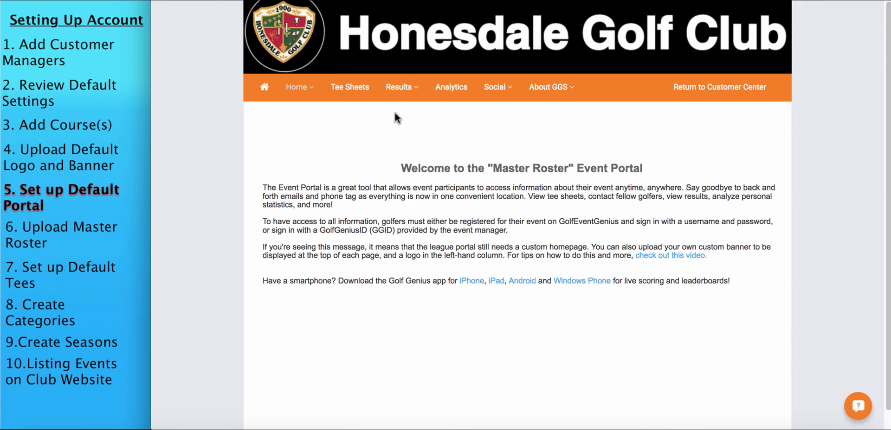
pyautogui.click(302, 87)
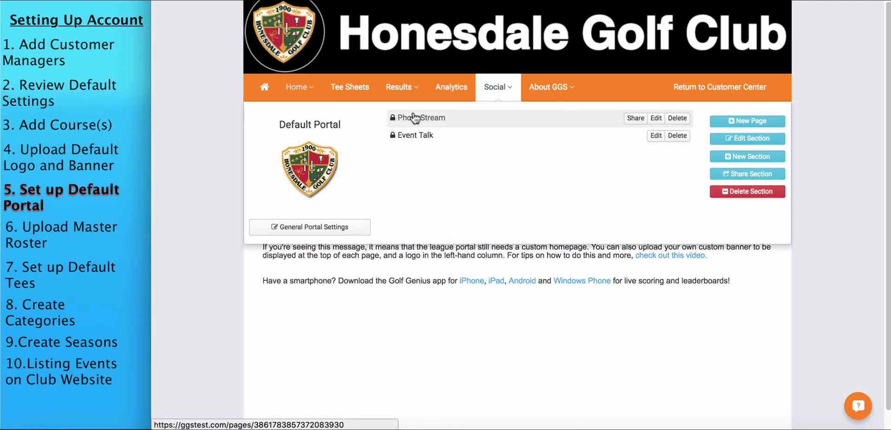
# Delete the About GGS section from the default portal
pyautogui.moveTo(562, 97)
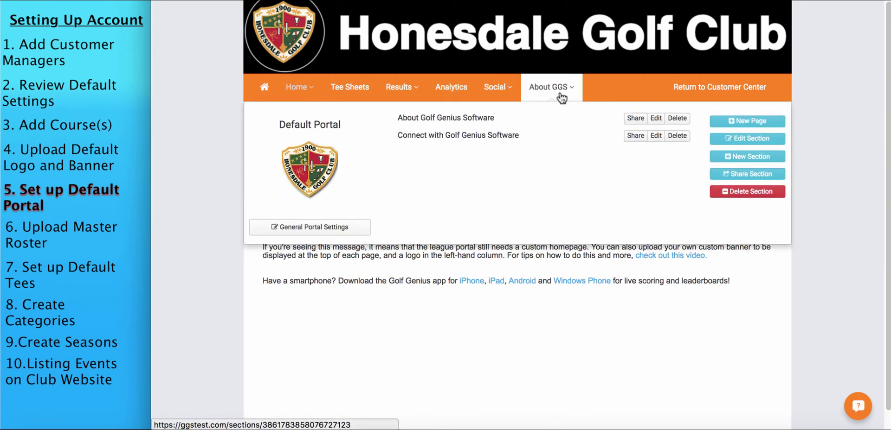
pyautogui.click(739, 193)
pyautogui.click(660, 69)
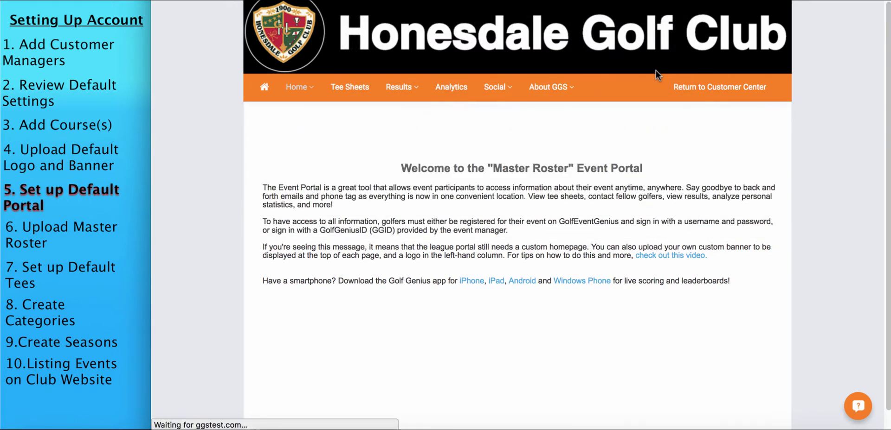
# Retitle the Social section to 'Photo Gallery' and save it
pyautogui.moveTo(506, 94)
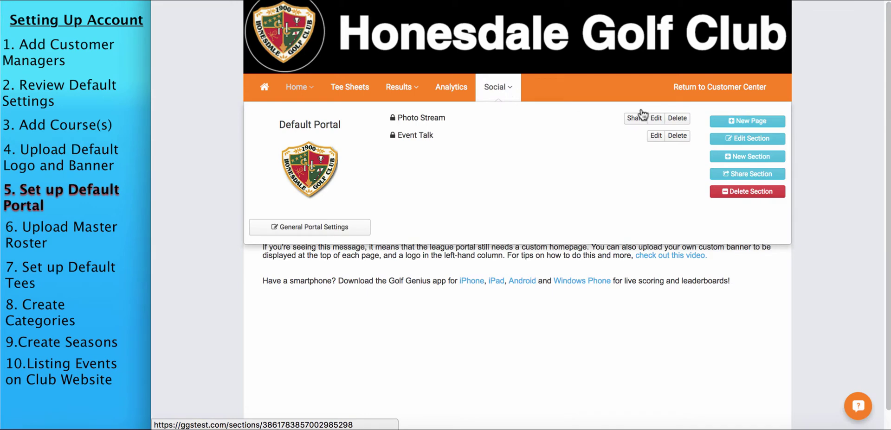
pyautogui.click(747, 137)
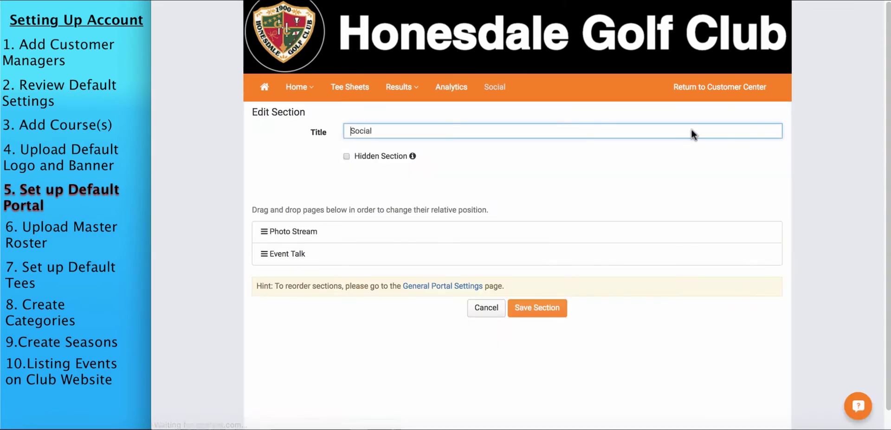
pyautogui.write('Photo Gallery')
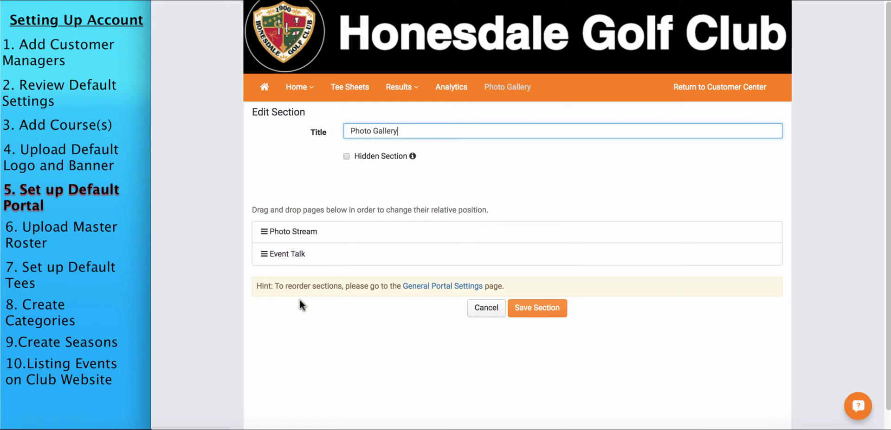
pyautogui.click(320, 321)
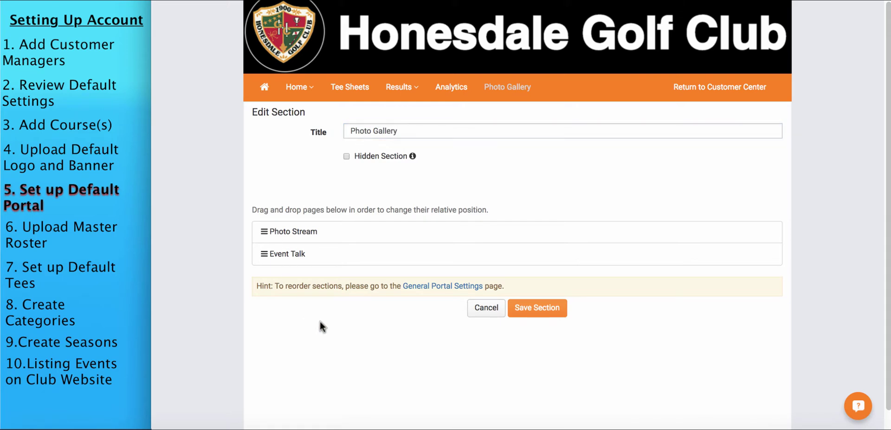
pyautogui.click(536, 307)
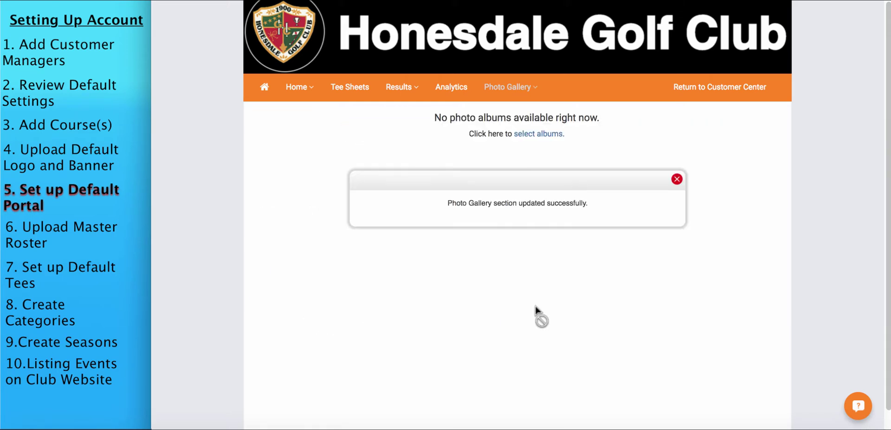
# In General Portal Settings, move Photo Gallery directly below Home and save the new order
pyautogui.click(297, 88)
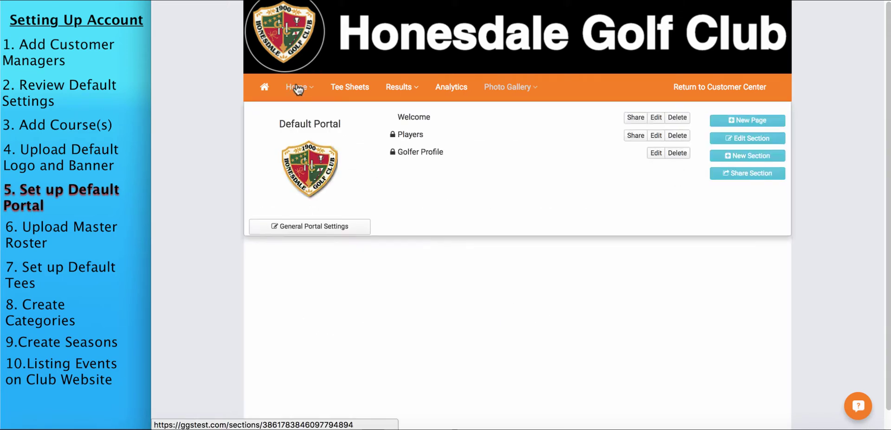
pyautogui.click(312, 228)
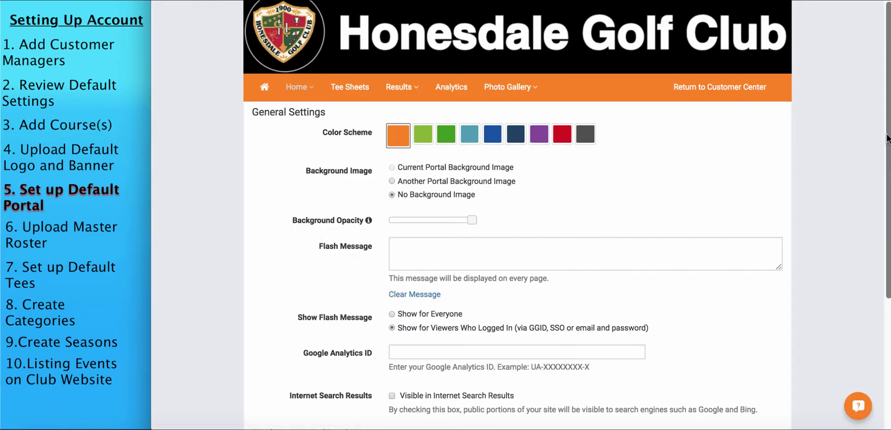
pyautogui.scroll(-5, 887, 138)
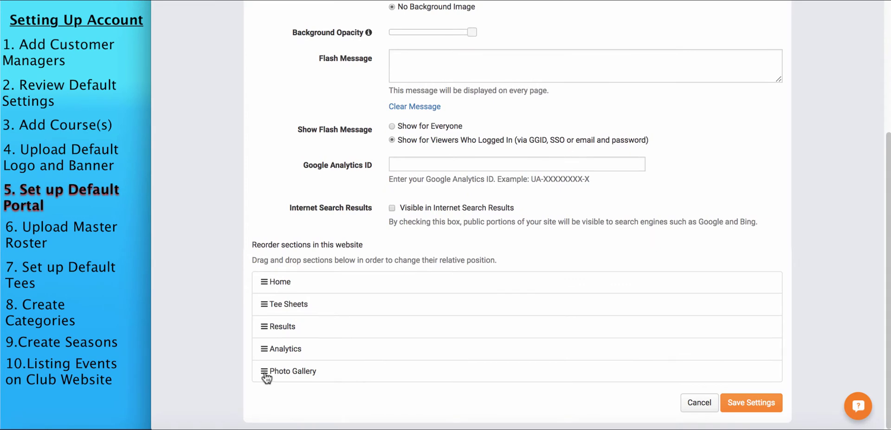
pyautogui.moveTo(263, 375); pyautogui.dragTo(265, 332)
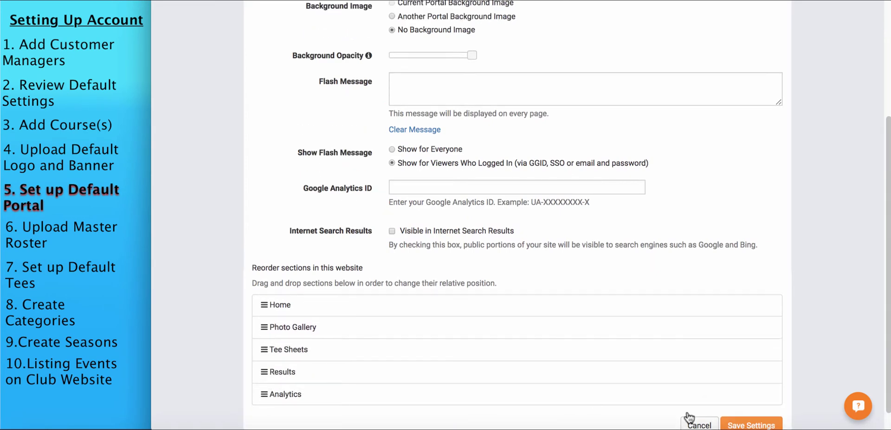
pyautogui.click(750, 425)
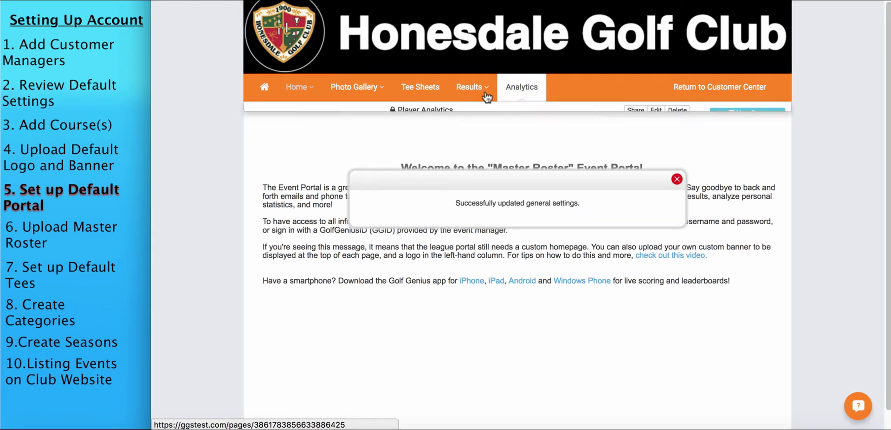
pyautogui.moveTo(355, 97)
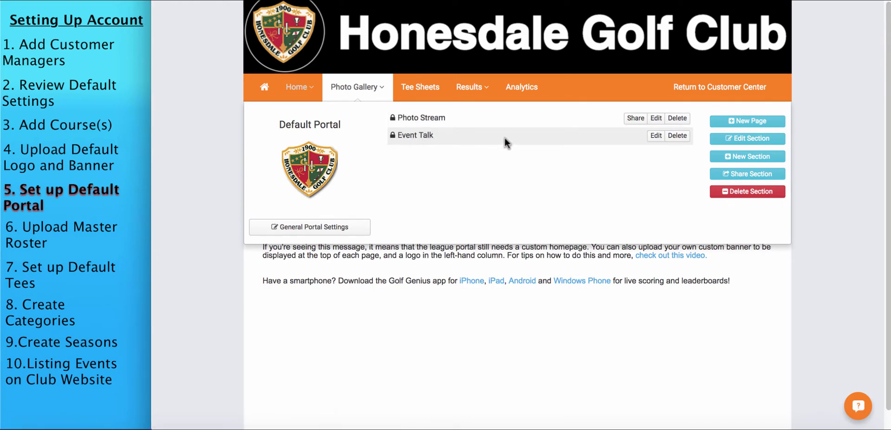
# Delete the Event Talk page from the Photo Gallery section
pyautogui.click(676, 138)
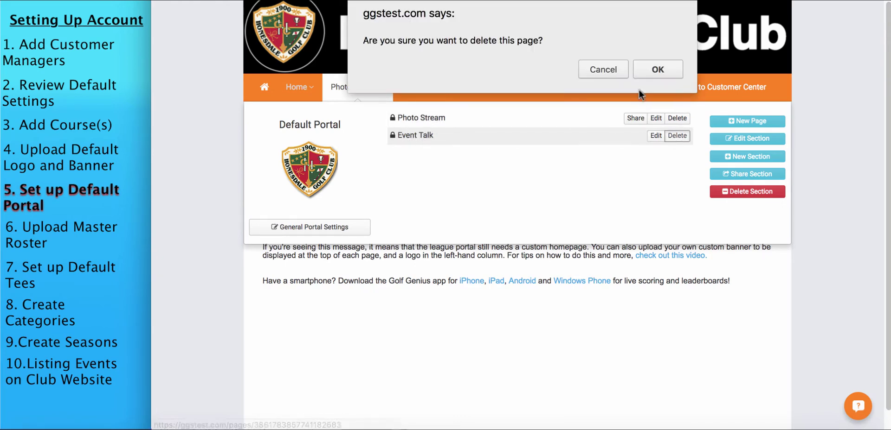
pyautogui.click(650, 70)
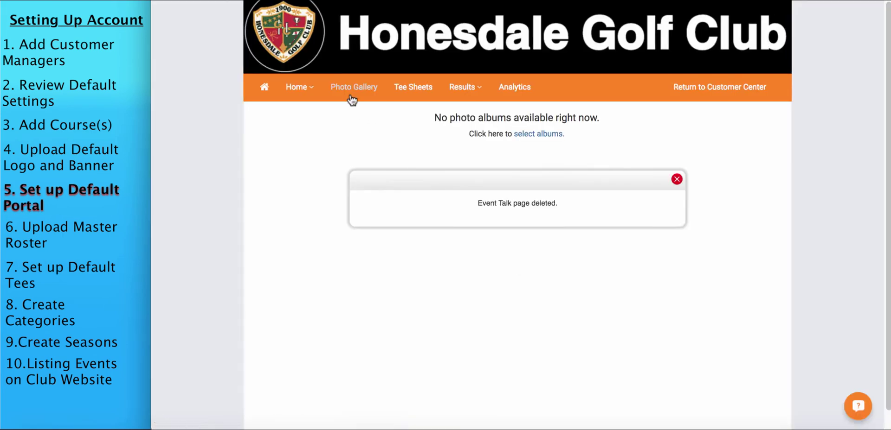
pyautogui.click(351, 96)
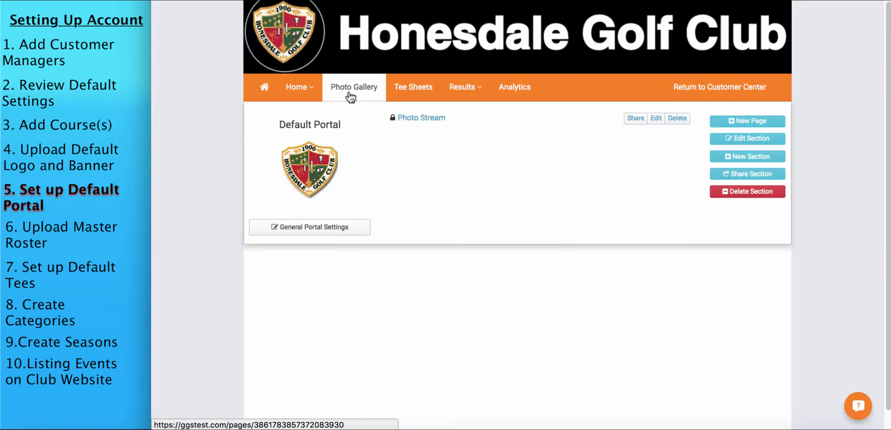
# Add a new Photo Stream page to the Photo Gallery section
pyautogui.click(744, 122)
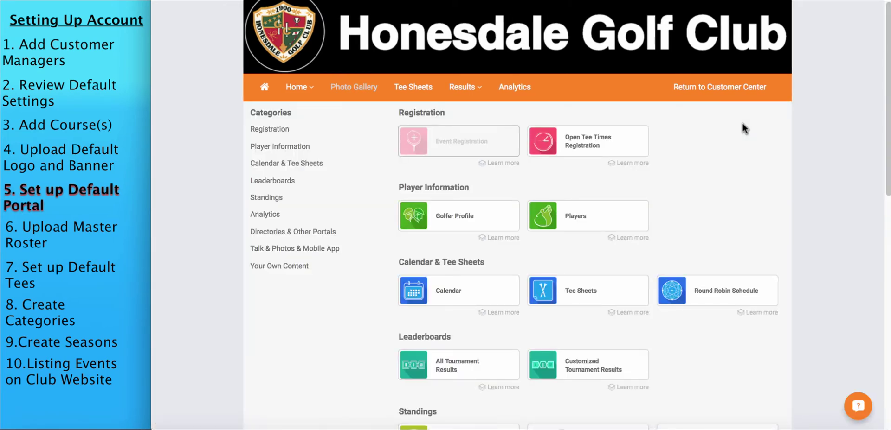
pyautogui.moveTo(887, 117); pyautogui.dragTo(887, 350)
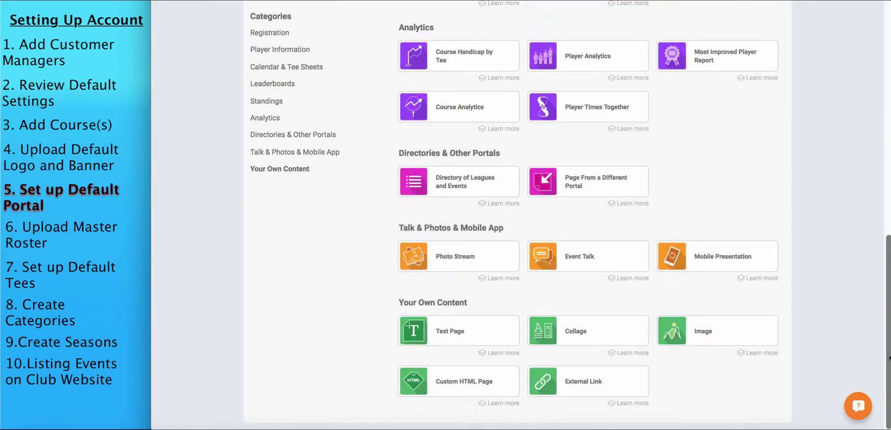
pyautogui.click(470, 261)
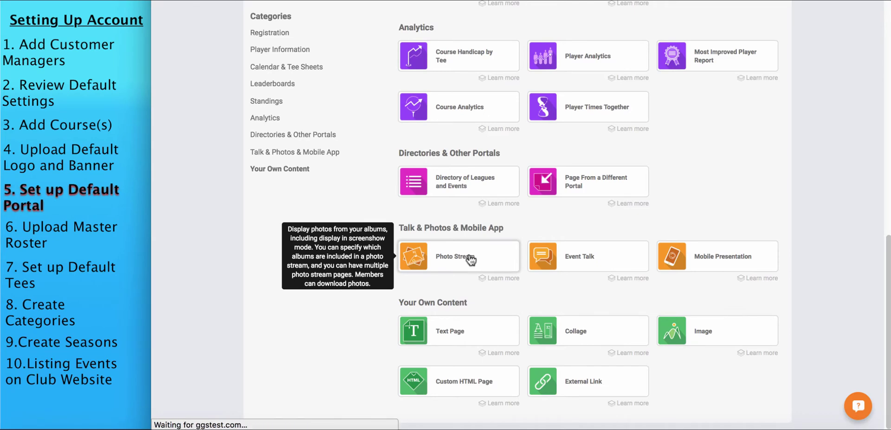
pyautogui.moveTo(538, 168)
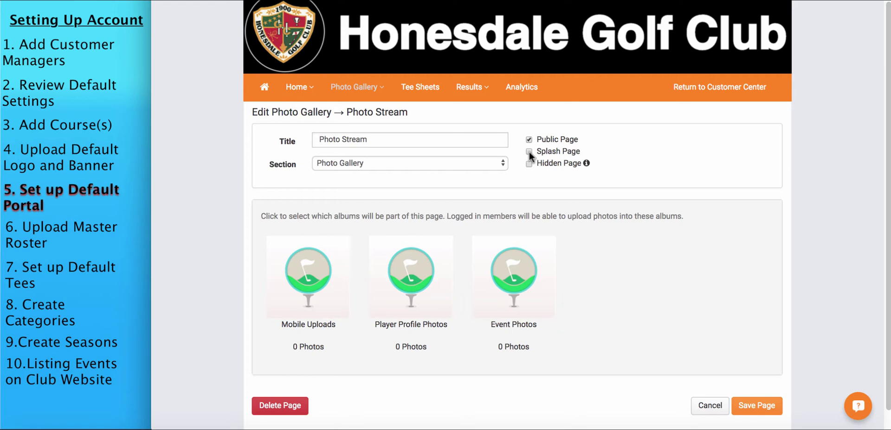
# Save the Photo Stream page and start editing the Tee Sheets page
pyautogui.click(757, 405)
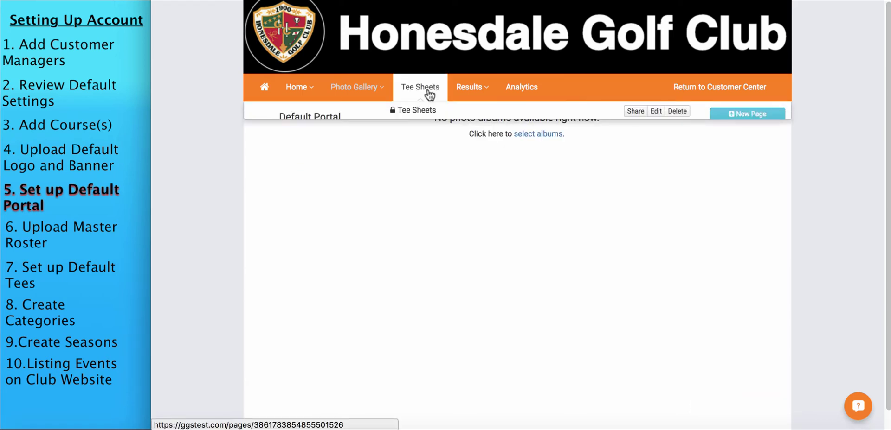
pyautogui.click(428, 90)
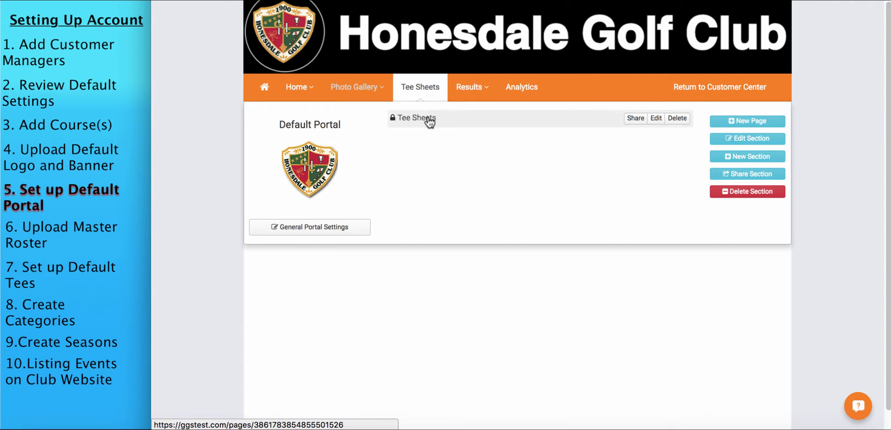
pyautogui.click(655, 119)
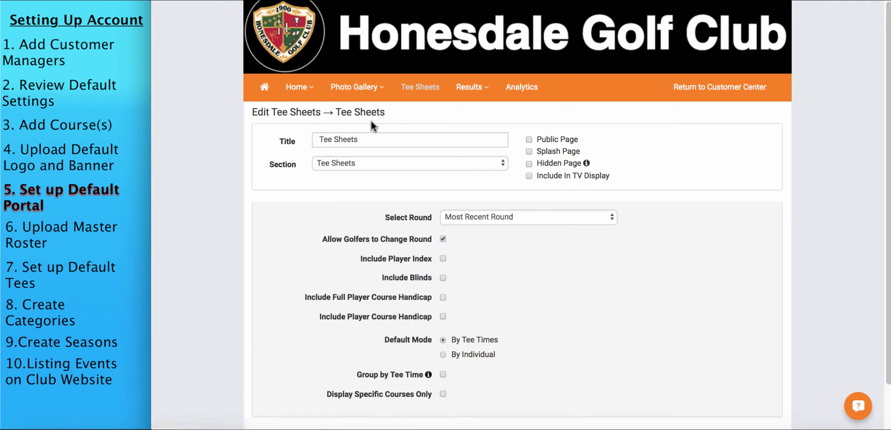
# Retitle the Tee Sheets page to 'Pairings', make it public in Tee Sheets, and save
pyautogui.click(368, 135)
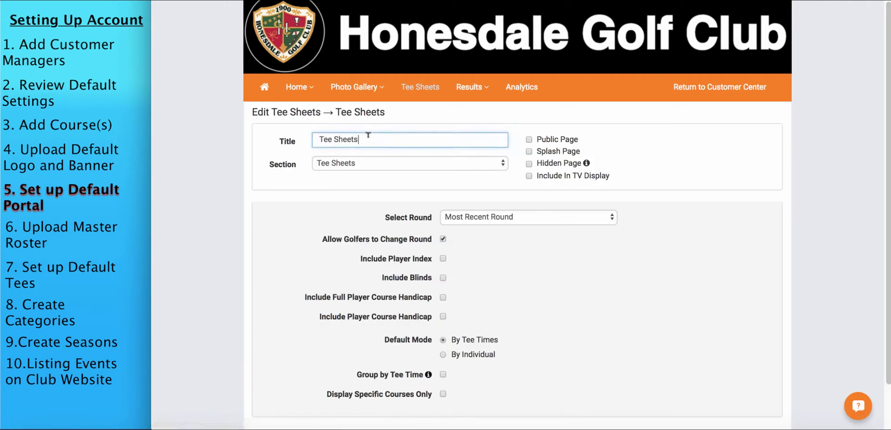
pyautogui.moveTo(368, 135); pyautogui.dragTo(293, 141)
pyautogui.write('Pairings')
pyautogui.click(556, 137)
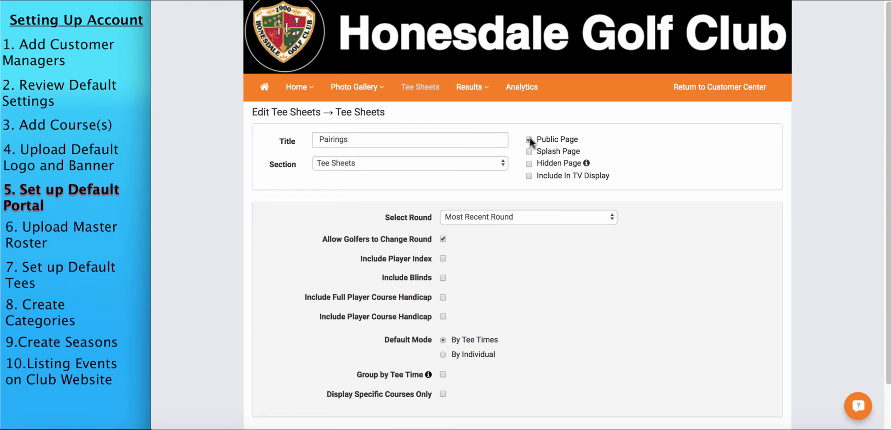
pyautogui.click(417, 164)
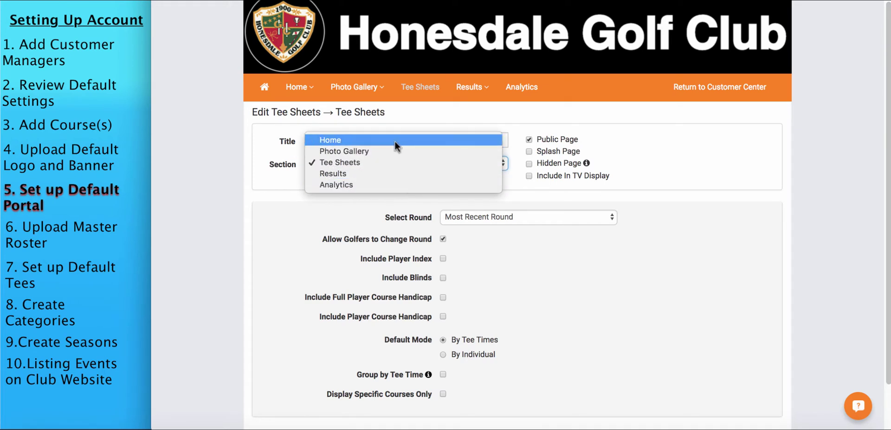
pyautogui.click(717, 164)
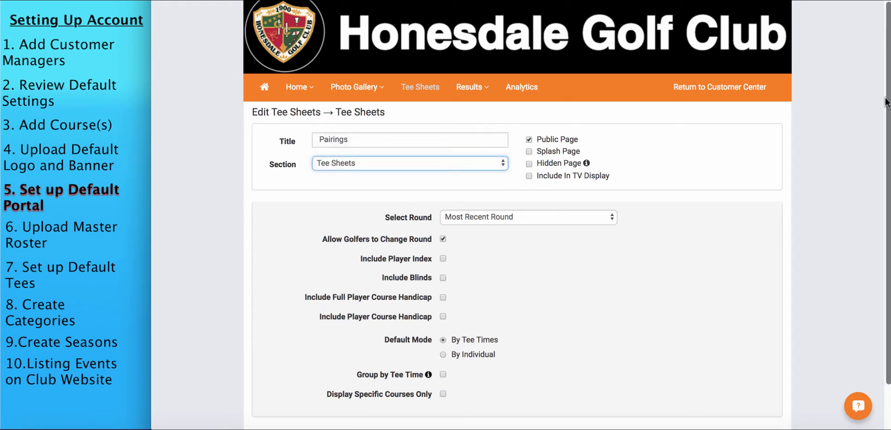
pyautogui.moveTo(886, 102); pyautogui.dragTo(883, 214)
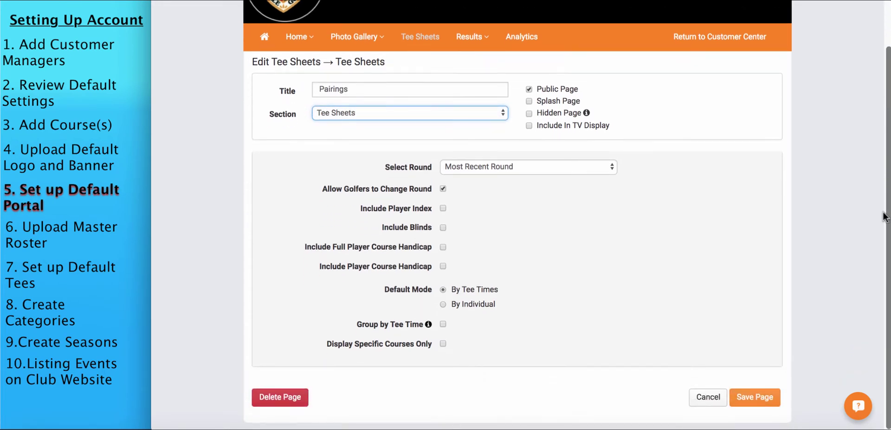
pyautogui.click(755, 399)
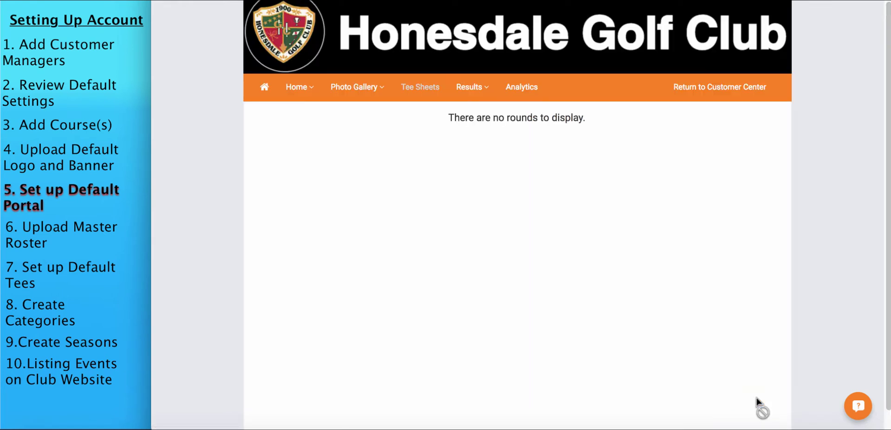
# Try the teal, blue and navy swatches in General Portal Settings, then choose purple
pyautogui.click(297, 89)
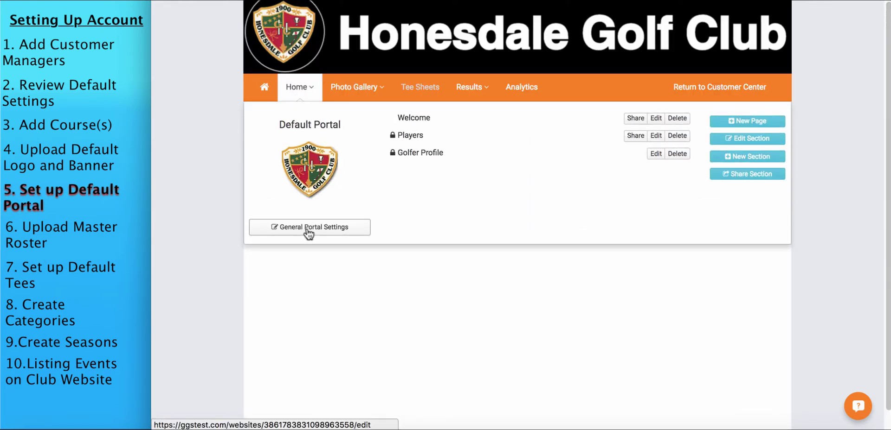
pyautogui.click(308, 228)
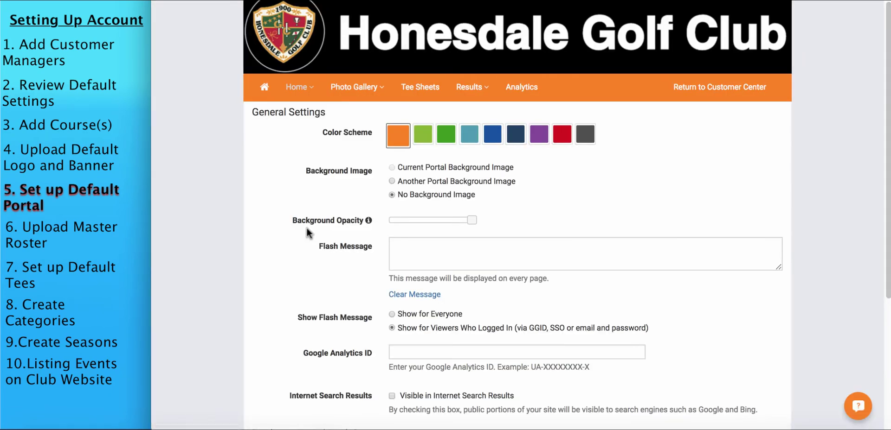
pyautogui.click(470, 139)
pyautogui.click(494, 139)
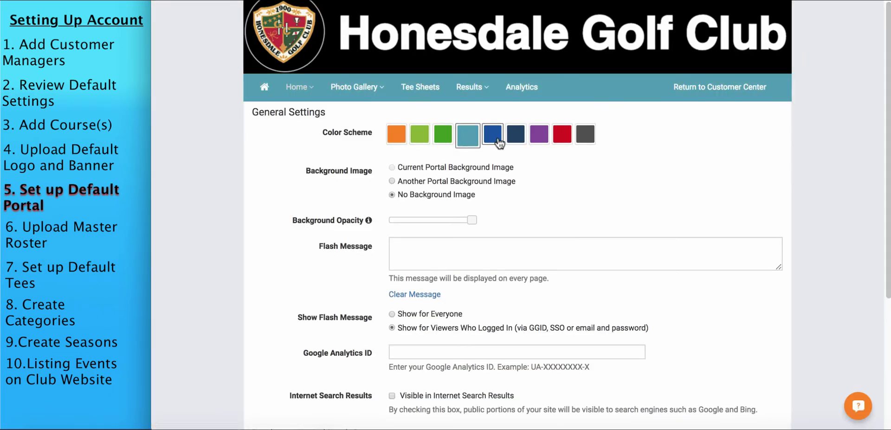
pyautogui.click(517, 139)
pyautogui.click(538, 136)
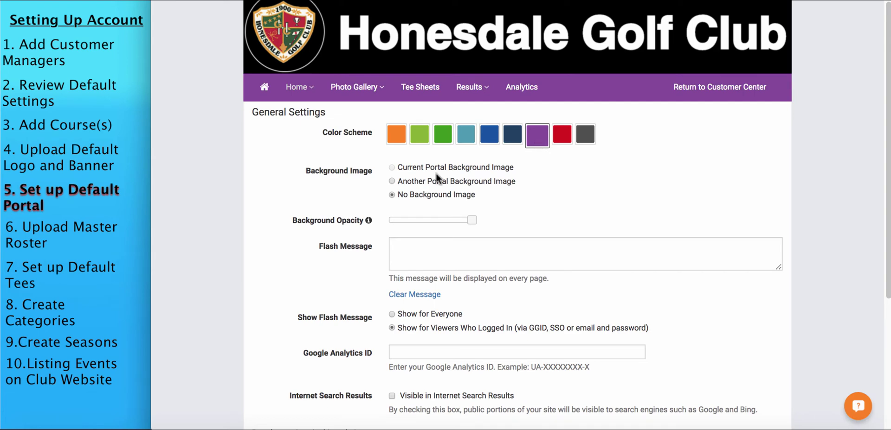
pyautogui.moveTo(887, 112); pyautogui.dragTo(856, 110)
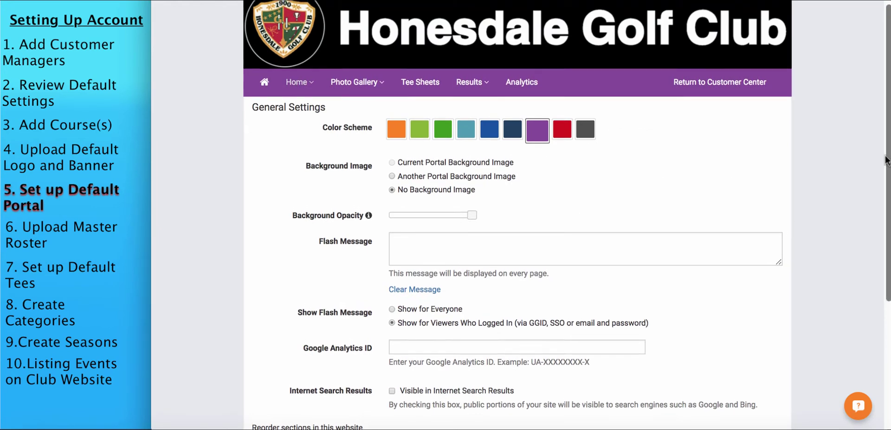
pyautogui.moveTo(888, 160); pyautogui.dragTo(880, 248)
pyautogui.scroll(3, 648, 204)
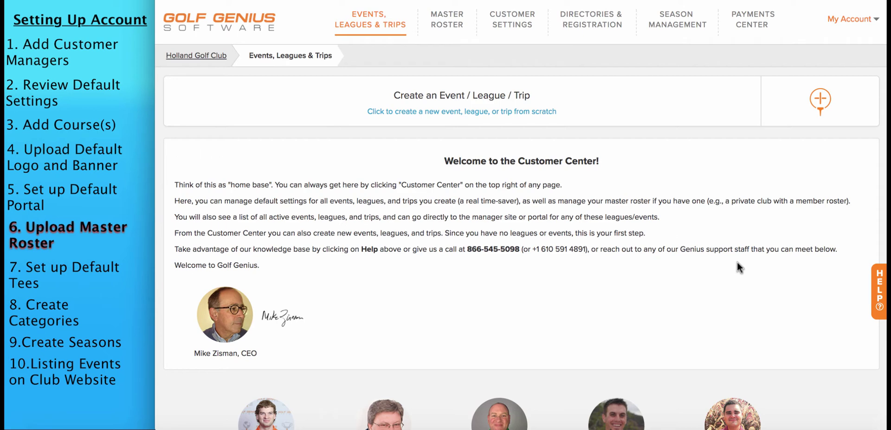
# Go to Upload Master Roster from Spreadsheet under the MASTER ROSTER menu
pyautogui.click(450, 27)
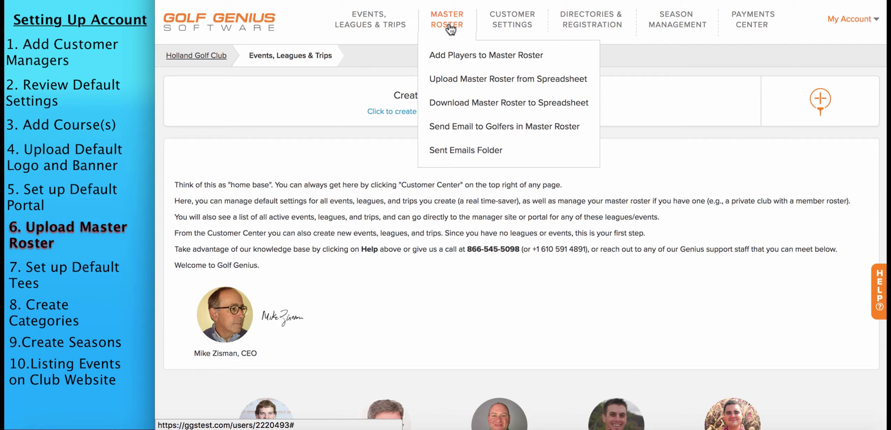
pyautogui.click(460, 80)
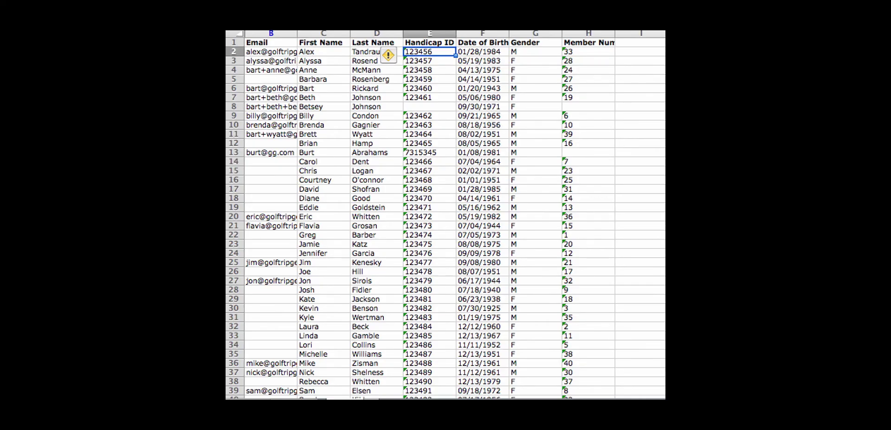
# Check the Excel headings Email, First Name, Last Name, Handicap ID, Date of Birth, Gender, member number, then return
pyautogui.click(271, 43)
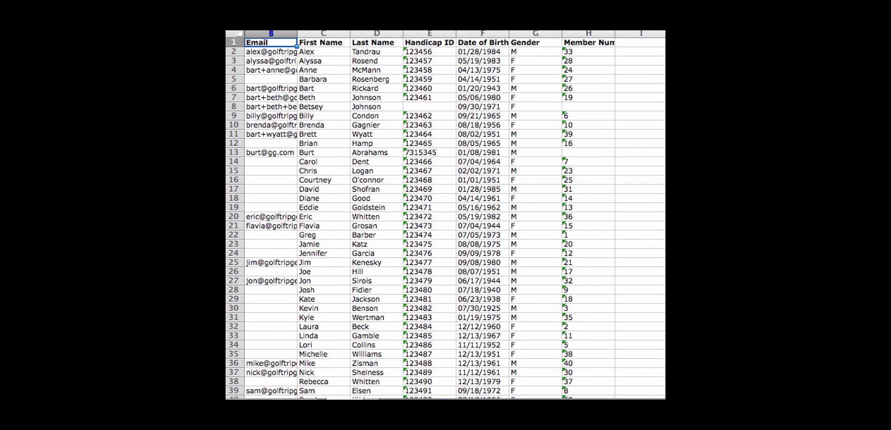
pyautogui.click(323, 43)
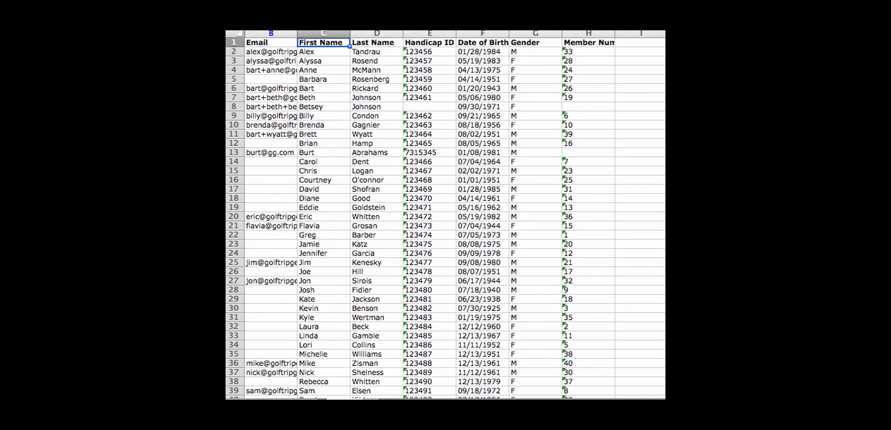
pyautogui.click(376, 43)
pyautogui.click(429, 43)
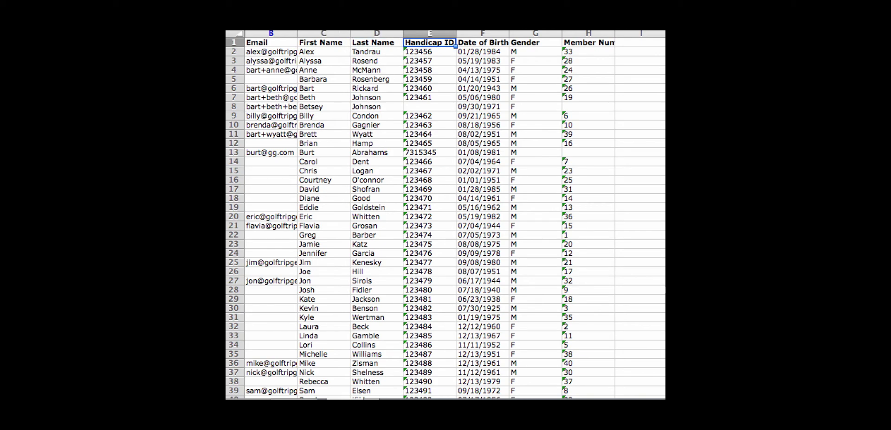
pyautogui.click(482, 42)
pyautogui.click(535, 43)
pyautogui.click(588, 42)
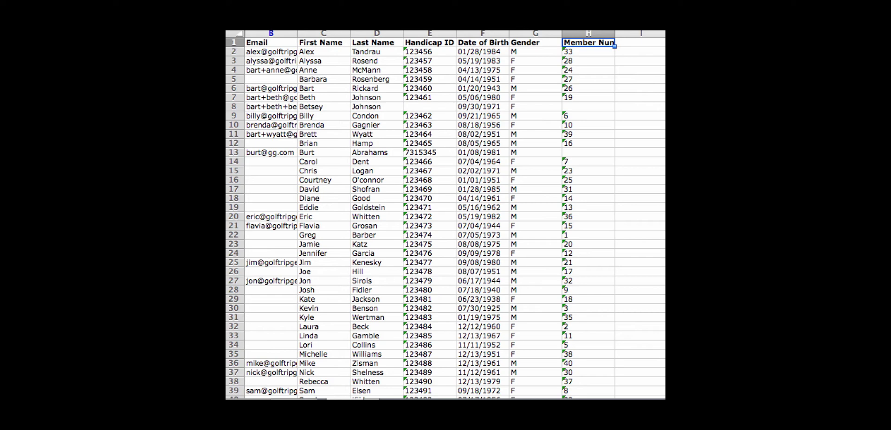
pyautogui.click(686, 61)
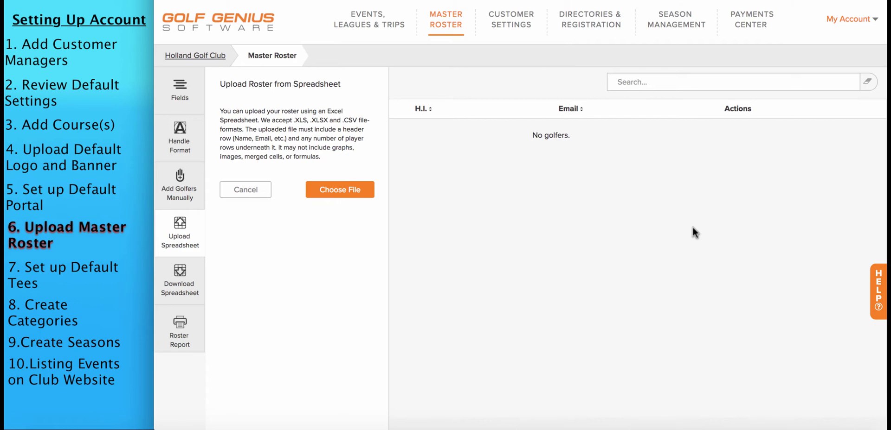
# Upload the Master Roster file from the Desktop, review the matched columns, and import it
pyautogui.click(342, 183)
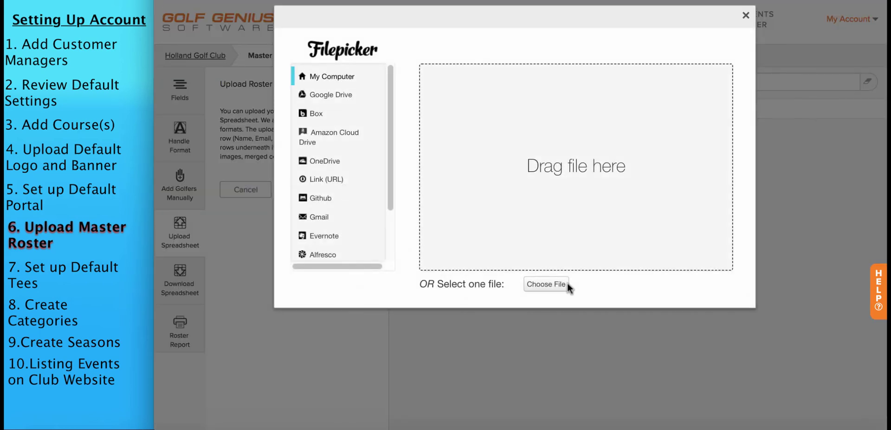
pyautogui.click(554, 284)
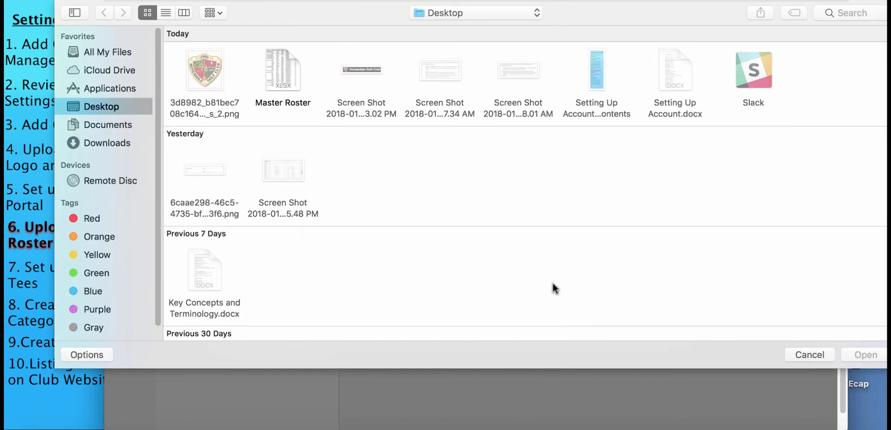
pyautogui.doubleClick(279, 63)
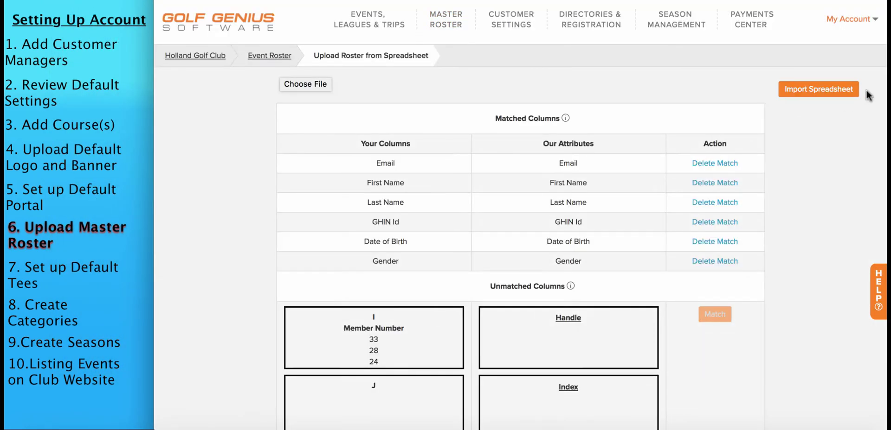
pyautogui.scroll(-3, 519, 232)
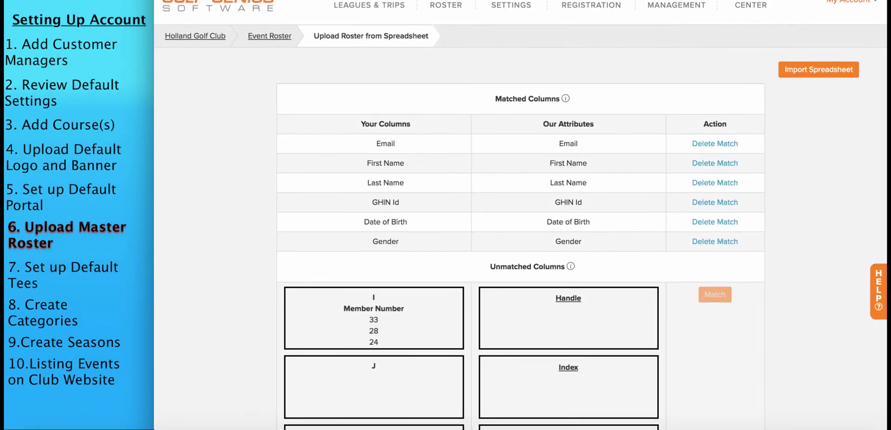
pyautogui.scroll(-1, 520, 232)
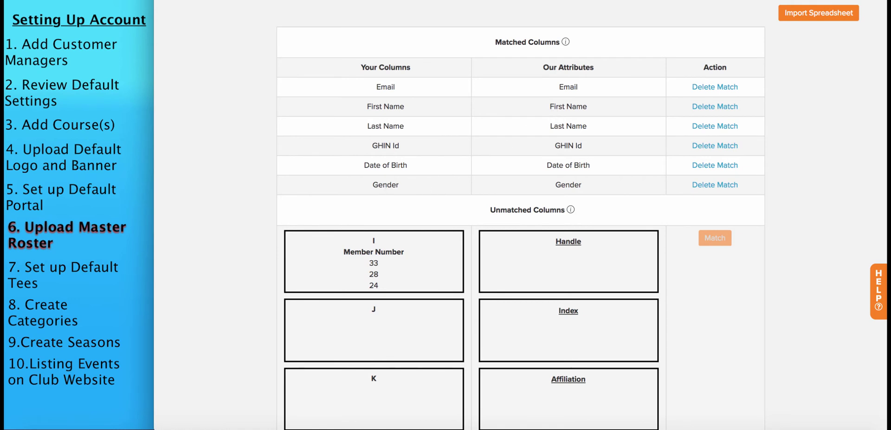
pyautogui.scroll(-5, 521, 216)
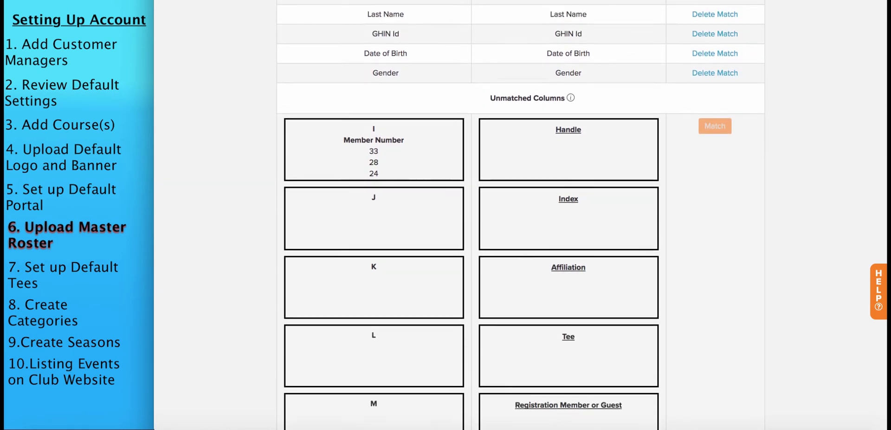
pyautogui.scroll(1, 521, 216)
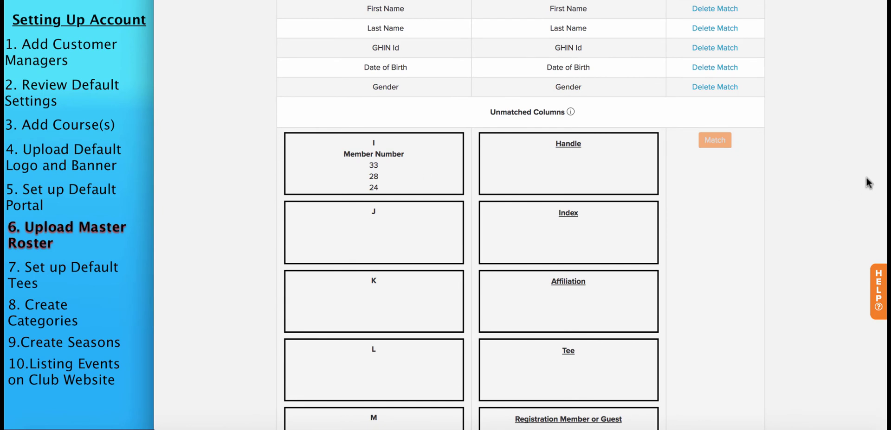
pyautogui.scroll(4, 821, 93)
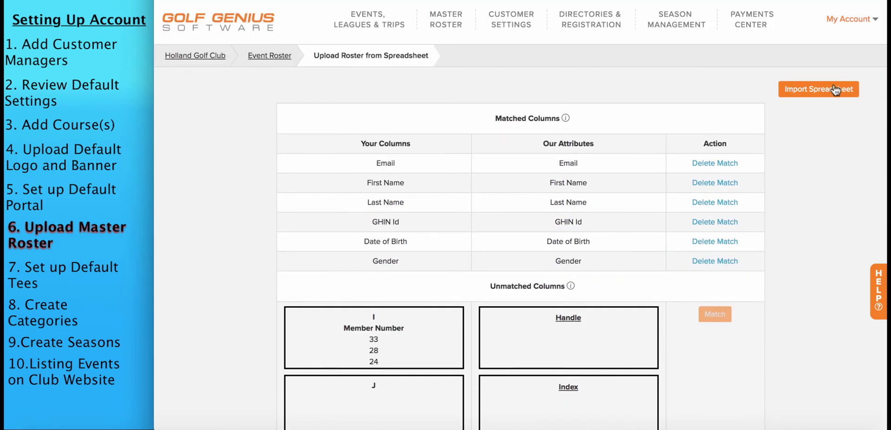
pyautogui.click(820, 90)
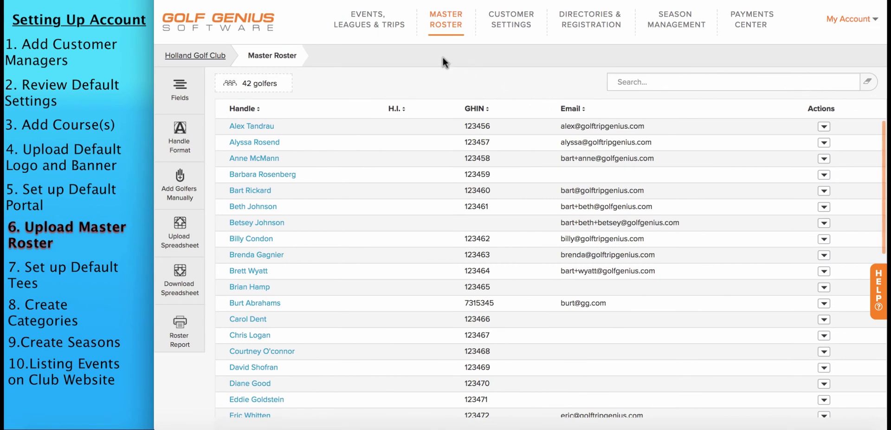
# Add a golfer manually with first name, last name and e-mail, then save the roster
pyautogui.moveTo(443, 31)
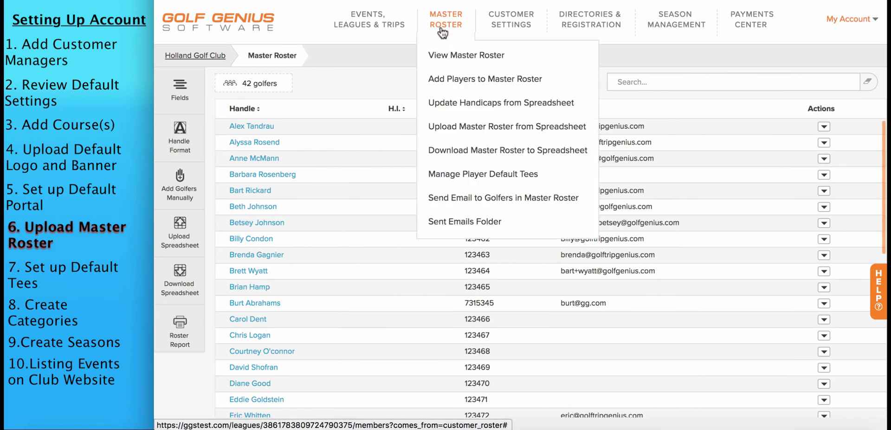
pyautogui.click(459, 80)
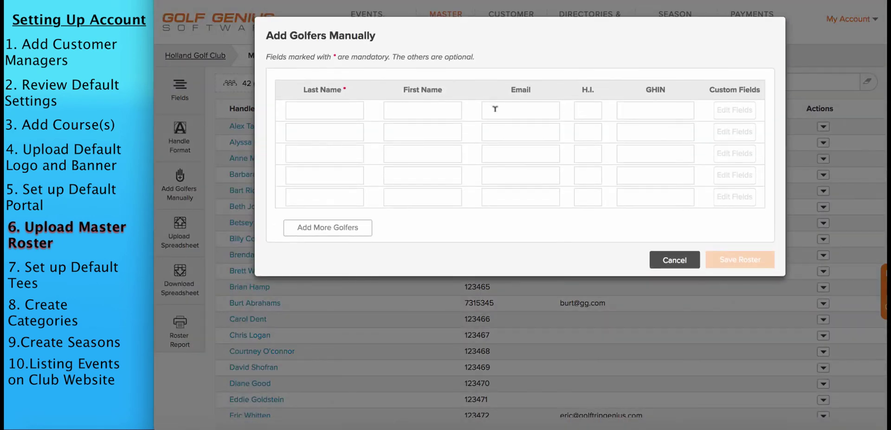
pyautogui.write('hn')
pyautogui.press('Tab')
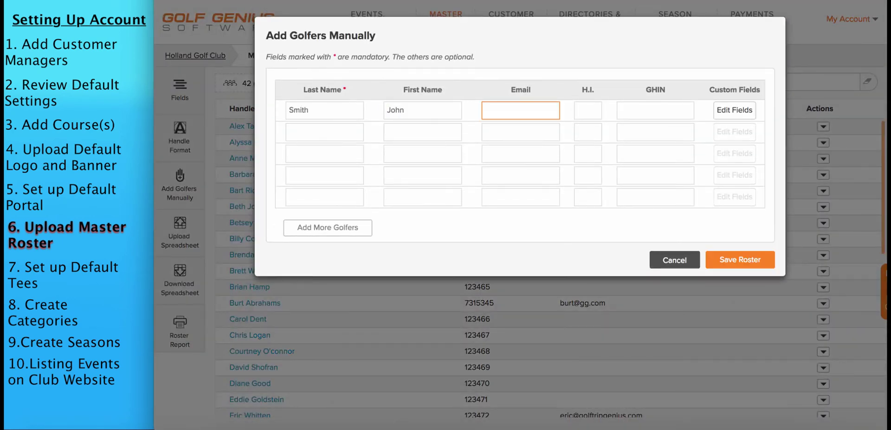
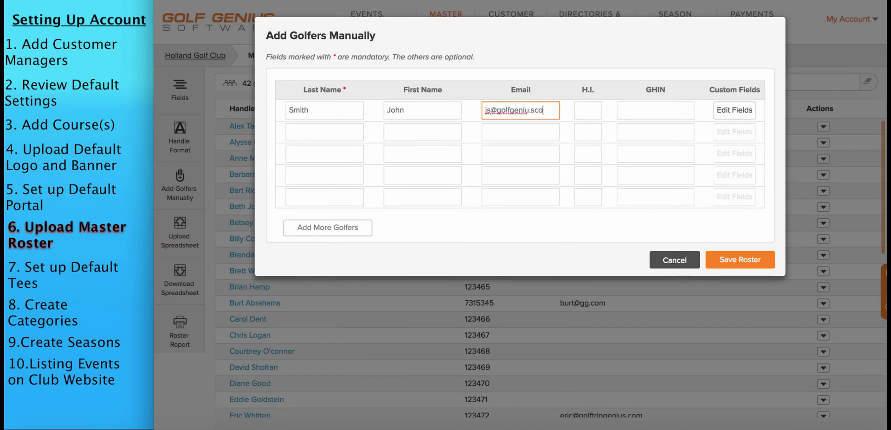
pyautogui.click(728, 261)
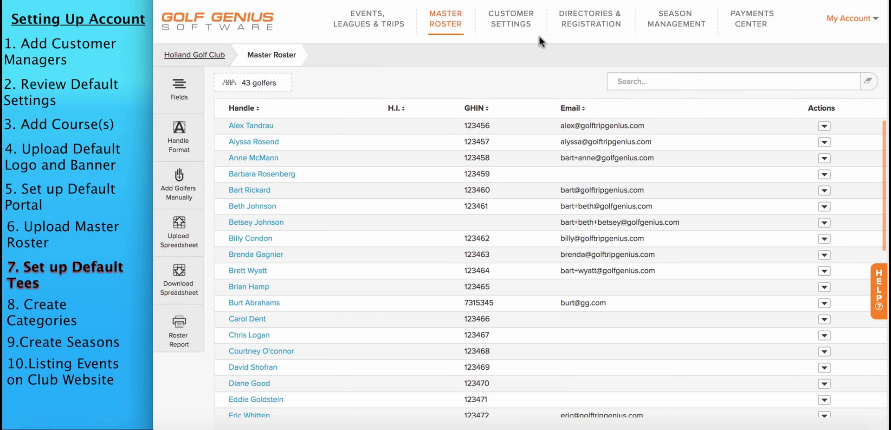
pyautogui.moveTo(449, 27)
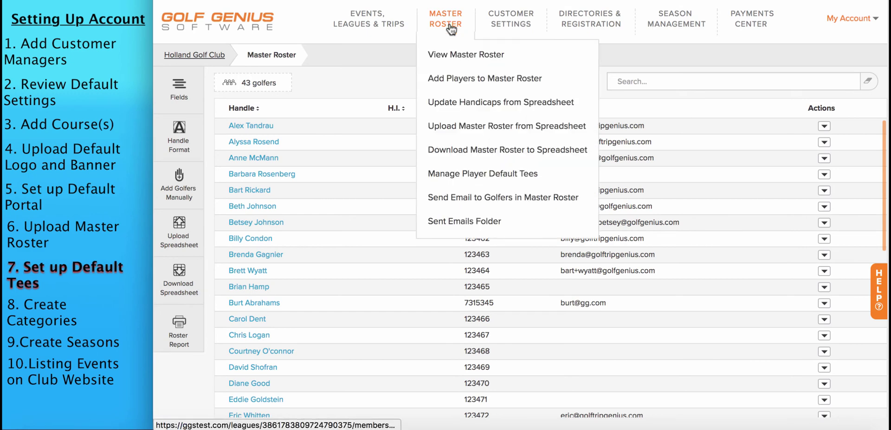
# On Manage Player Default Tees, select three male golfers for a bulk default tee change
pyautogui.click(468, 176)
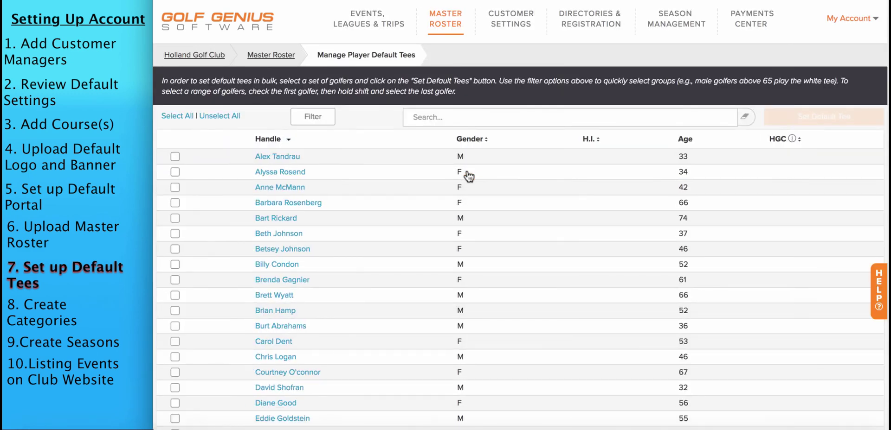
pyautogui.click(175, 158)
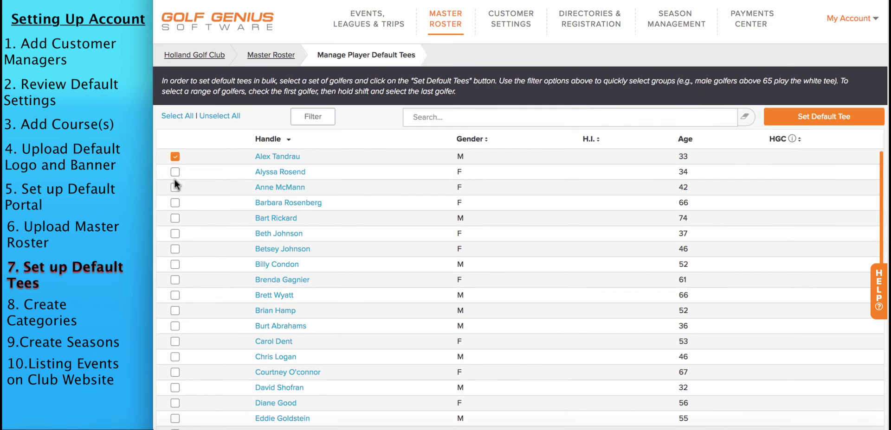
pyautogui.click(175, 219)
pyautogui.click(175, 265)
pyautogui.click(836, 115)
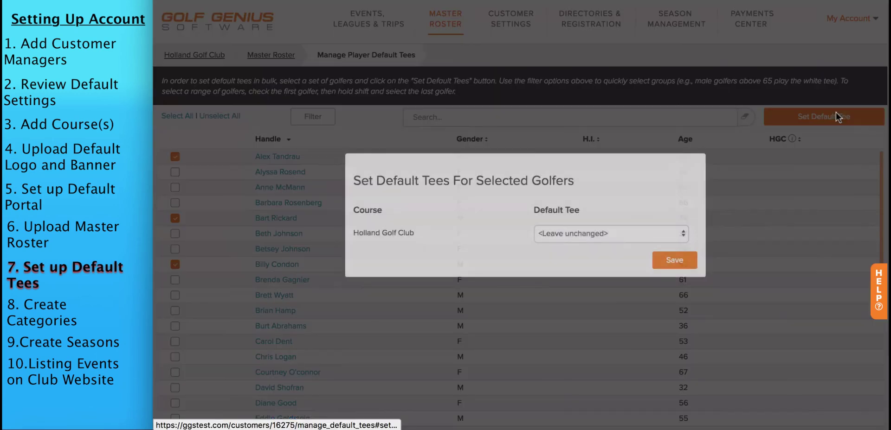
# Browse the tee list (Blue 72.0 / 135), close without saving, and uncheck all three golfers
pyautogui.click(587, 235)
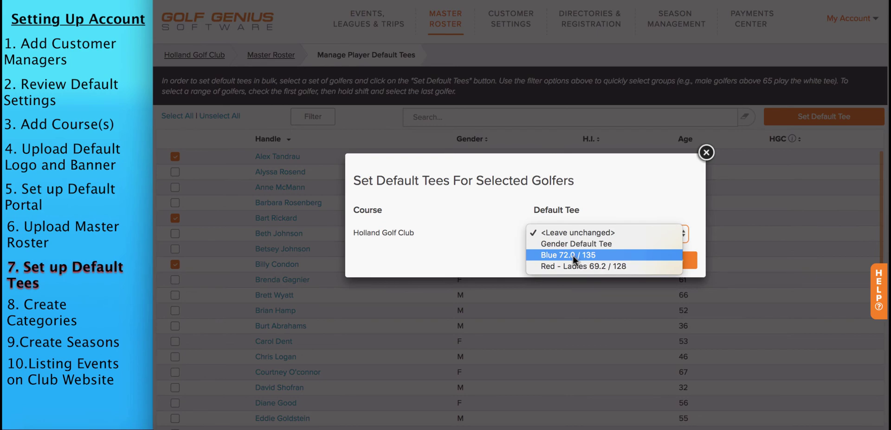
pyautogui.click(573, 255)
pyautogui.click(572, 234)
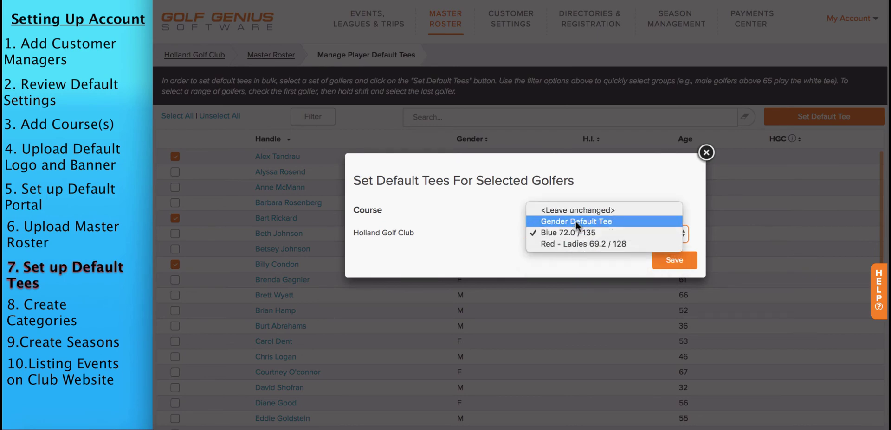
pyautogui.click(705, 153)
pyautogui.click(705, 152)
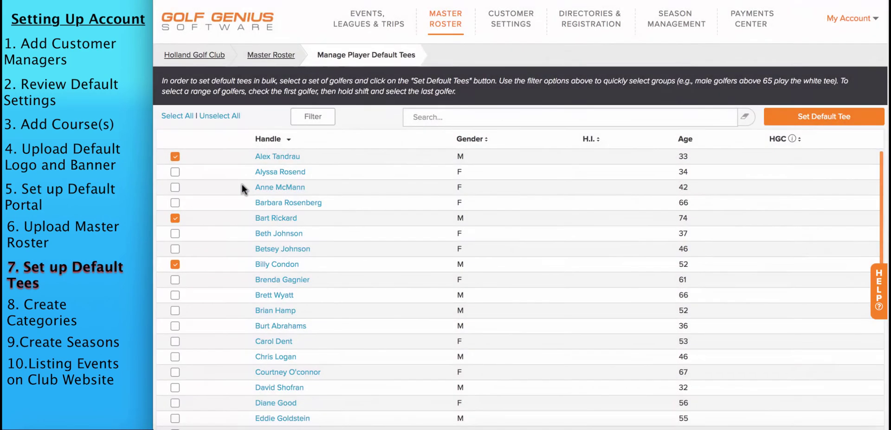
pyautogui.click(175, 218)
pyautogui.click(175, 264)
pyautogui.click(174, 157)
# Filter the golfer roster by gender to show only female (F) golfers
pyautogui.click(319, 118)
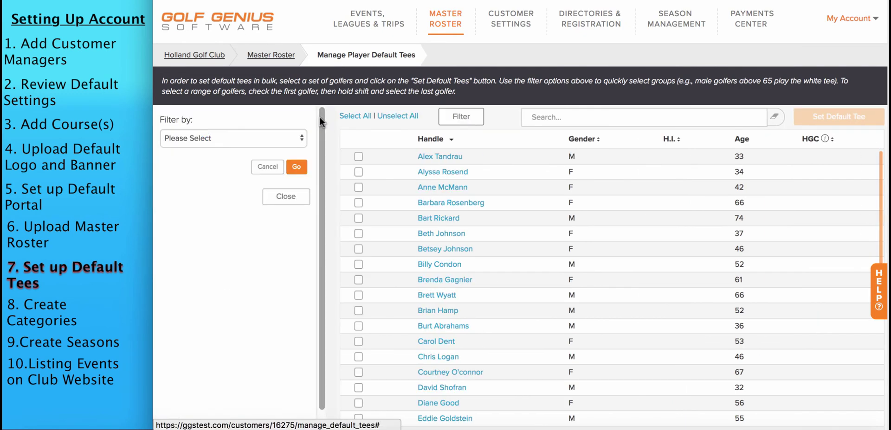
pyautogui.click(240, 139)
pyautogui.click(218, 188)
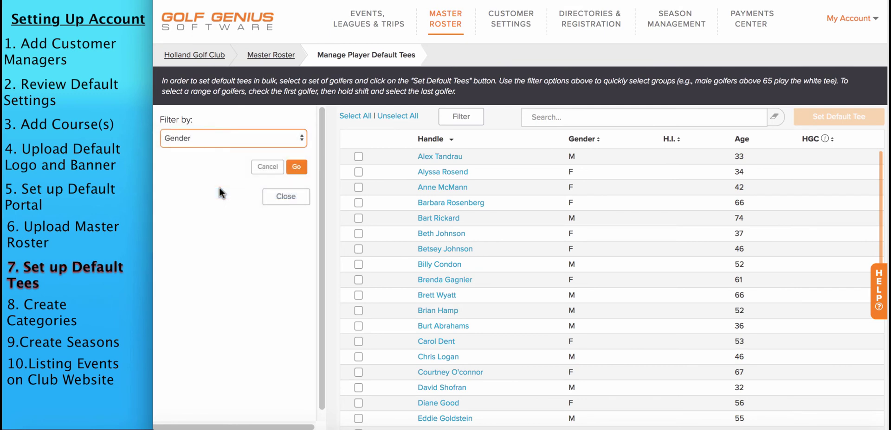
pyautogui.click(188, 156)
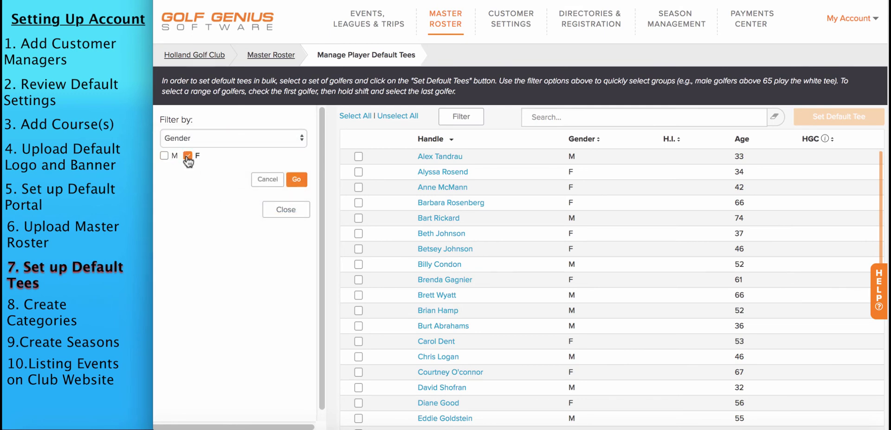
pyautogui.click(296, 178)
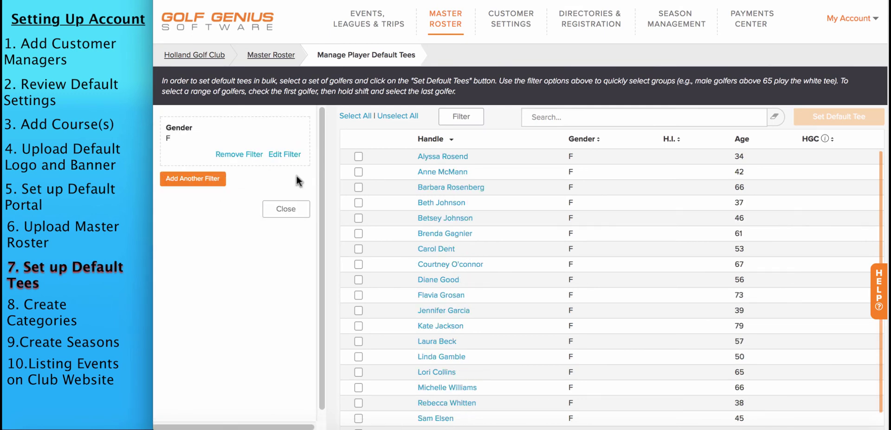
# Select all listed women and set their default tee to Red - Ladies 69.2 / 128
pyautogui.click(355, 116)
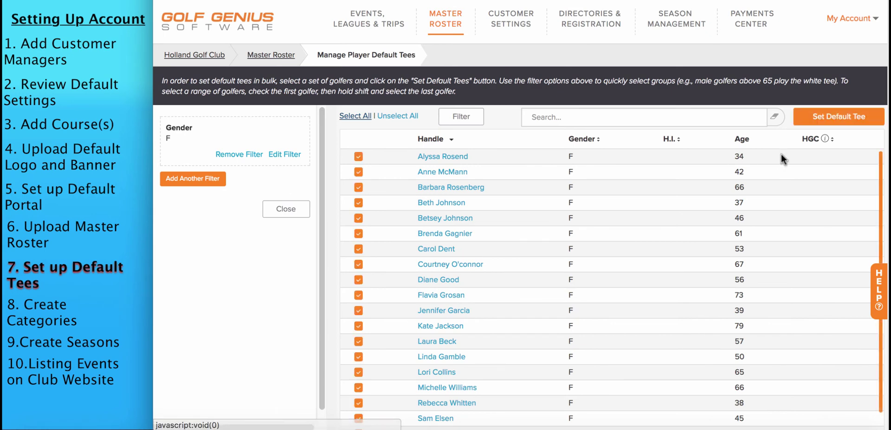
pyautogui.click(823, 121)
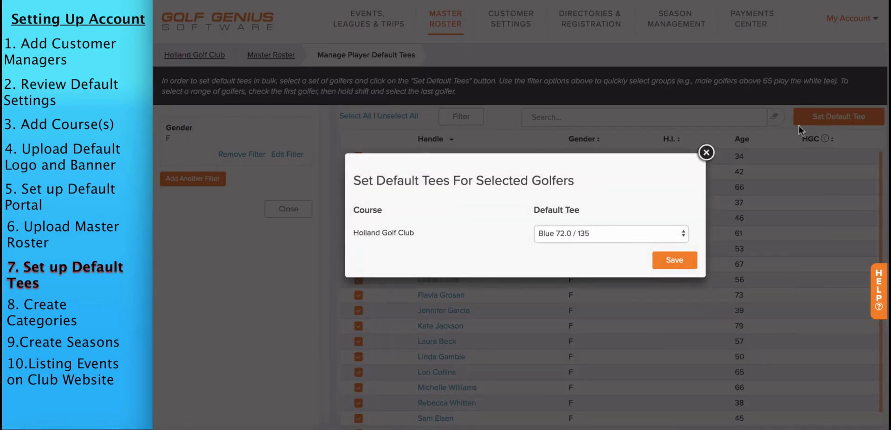
pyautogui.click(597, 230)
pyautogui.click(580, 244)
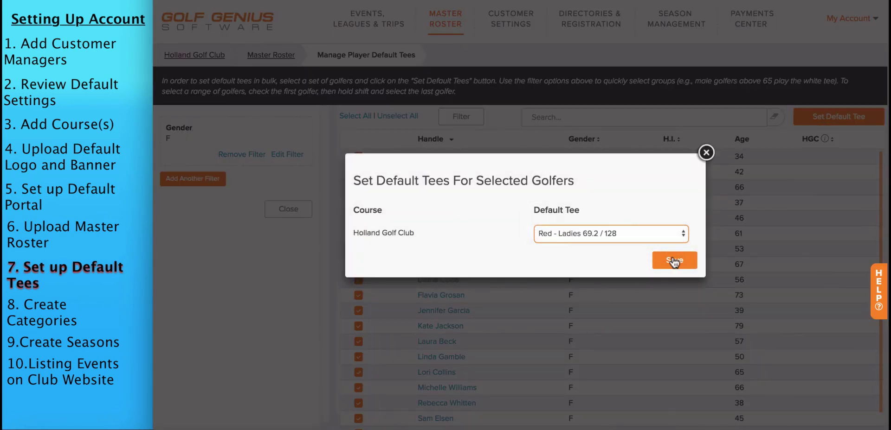
pyautogui.click(674, 260)
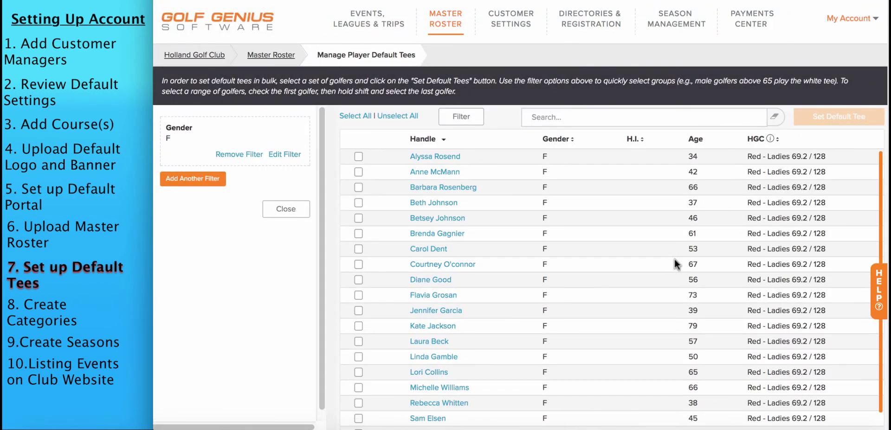
pyautogui.click(285, 154)
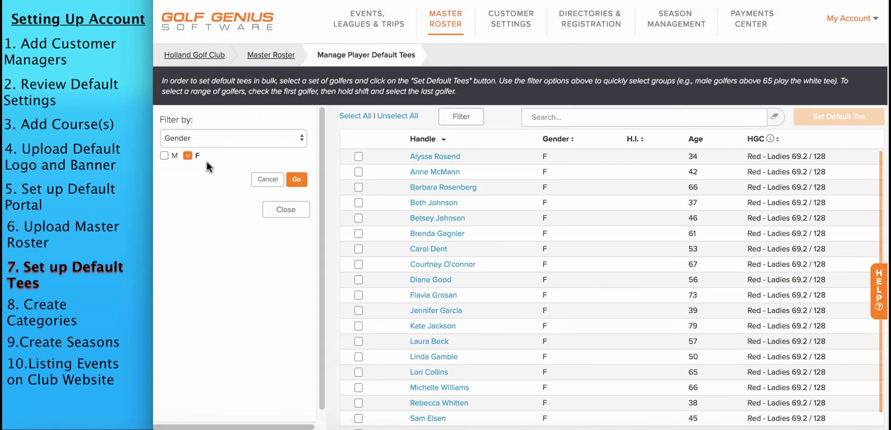
# Filter to male golfers, select them all, and save the Blue 72.0 / 135 default tee
pyautogui.click(298, 182)
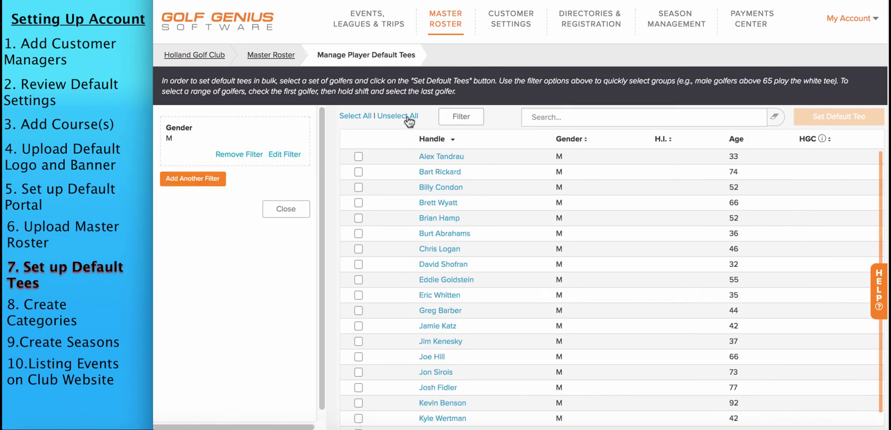
pyautogui.click(356, 117)
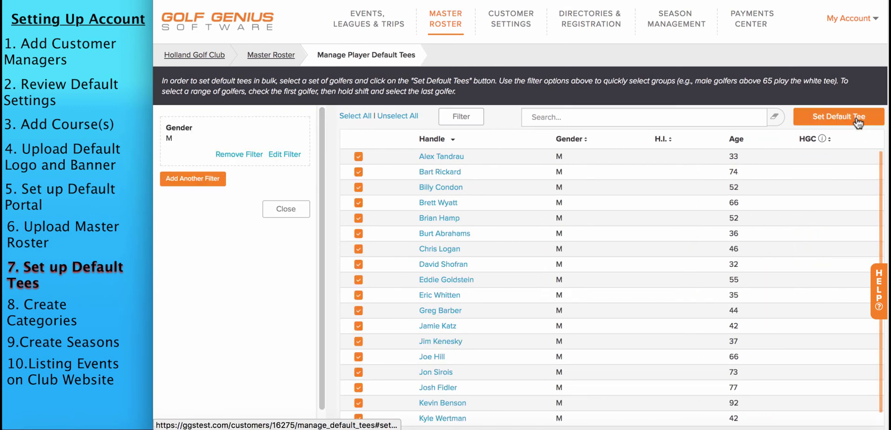
pyautogui.click(838, 116)
pyautogui.click(613, 236)
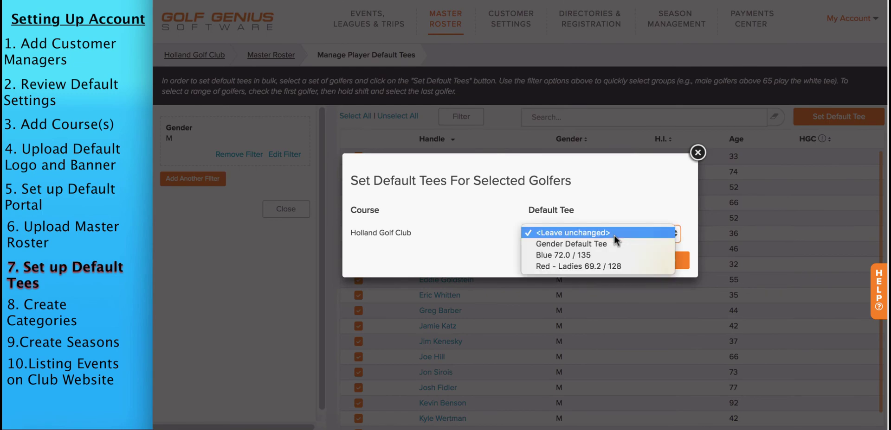
pyautogui.click(597, 256)
pyautogui.click(670, 262)
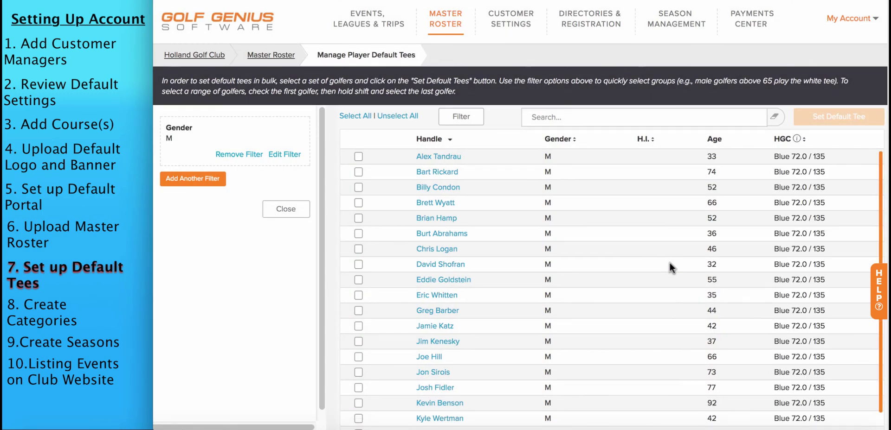
# Open the 43-golfer master roster and confirm a female golfer's Red - Ladies 69.2 / 128 default tee
pyautogui.moveTo(446, 21)
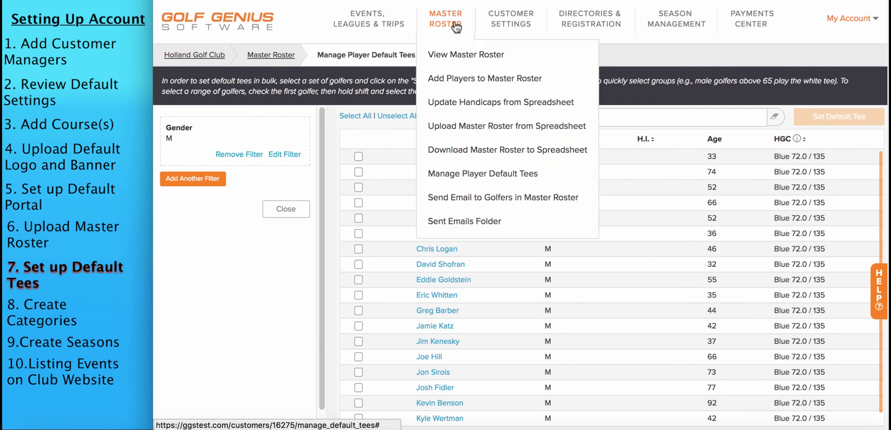
pyautogui.click(455, 60)
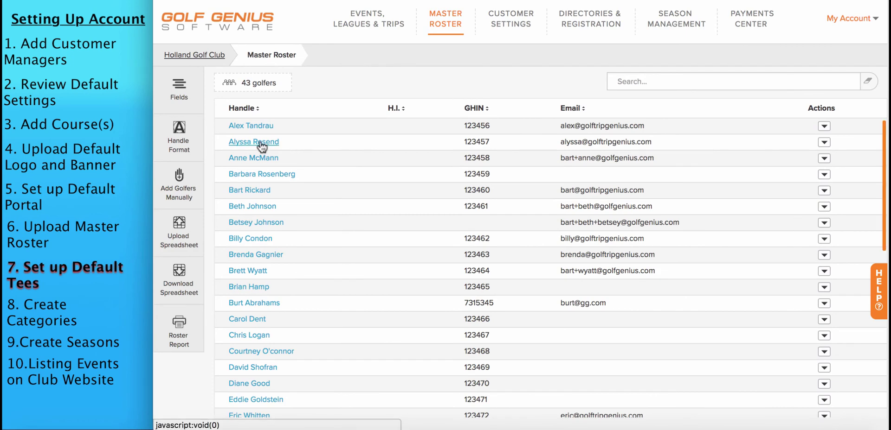
pyautogui.click(261, 143)
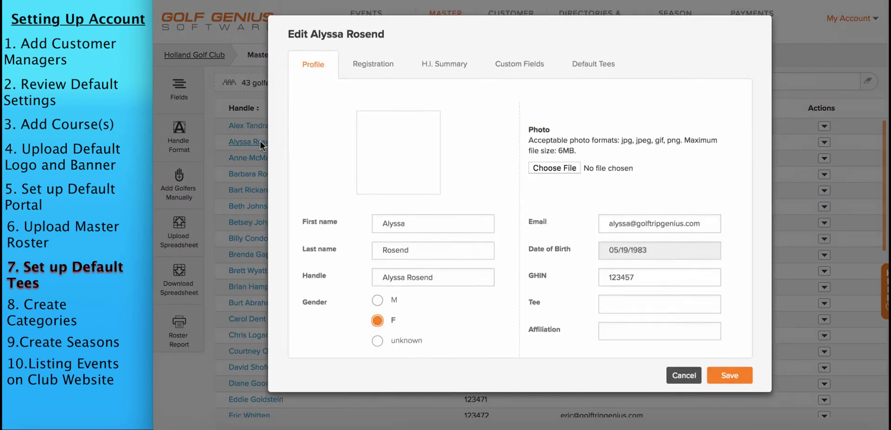
pyautogui.click(591, 70)
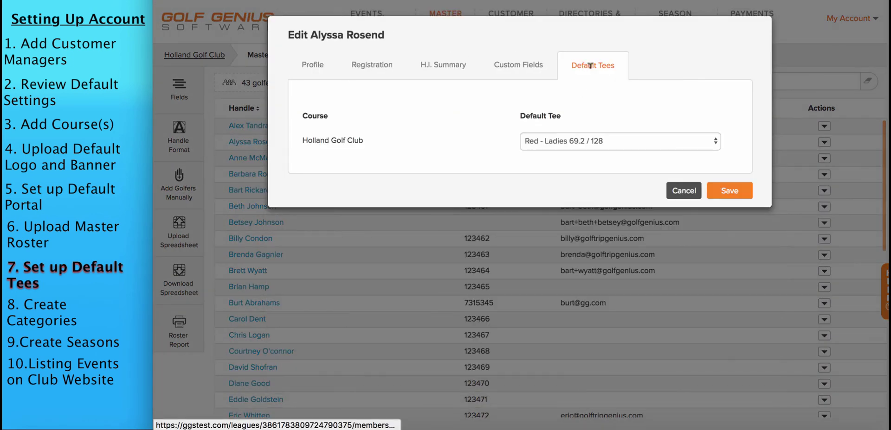
pyautogui.click(580, 142)
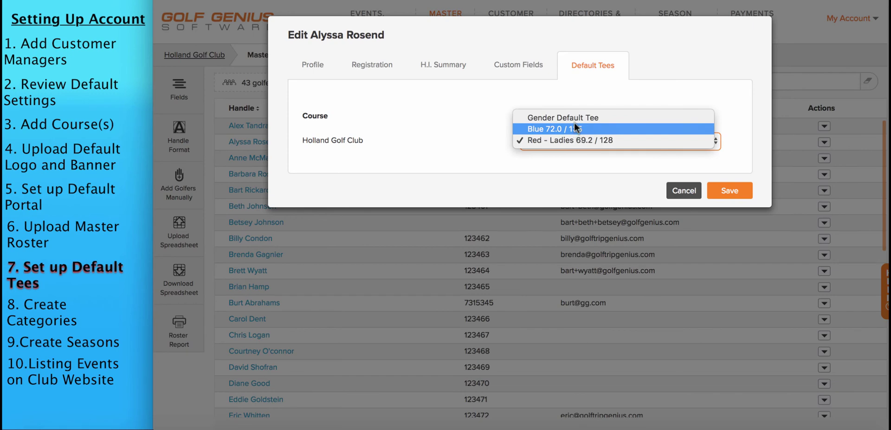
pyautogui.click(680, 193)
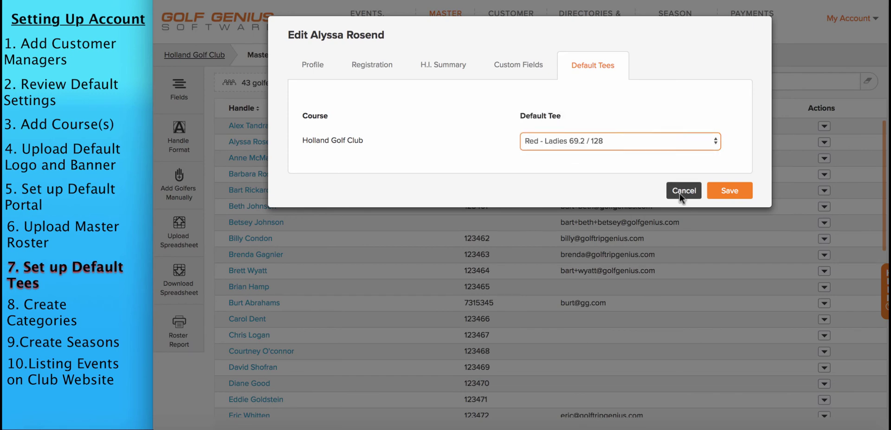
pyautogui.click(679, 194)
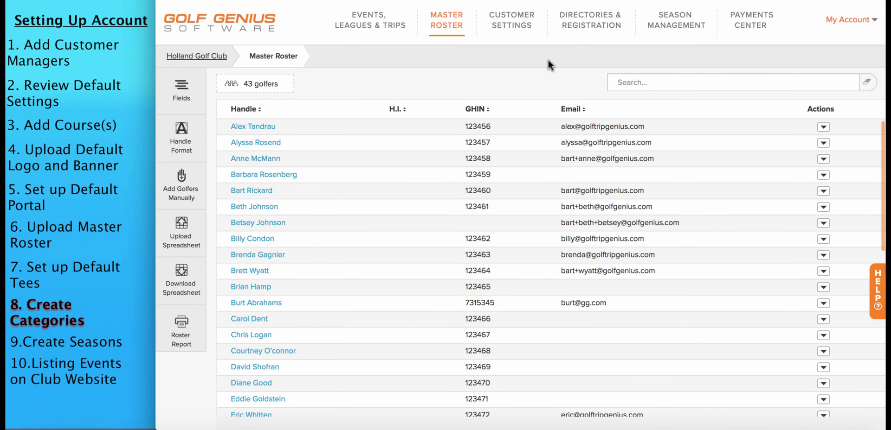
# Create a blue Men's Events category in the events, leagues and trips list
pyautogui.moveTo(372, 26)
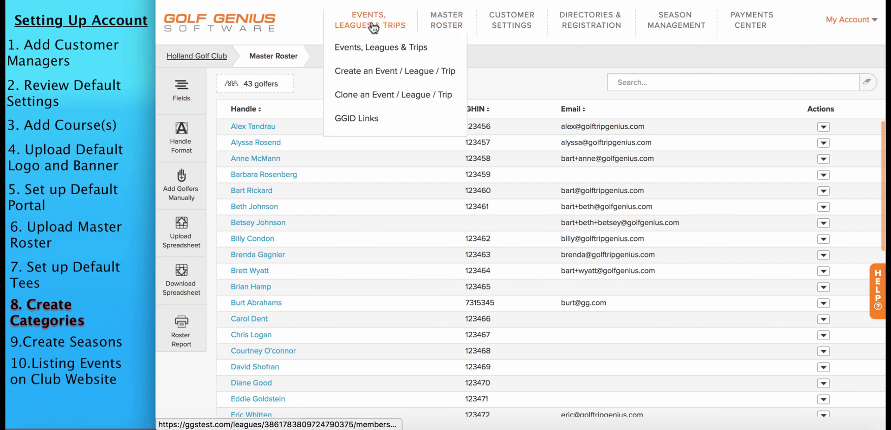
pyautogui.click(361, 50)
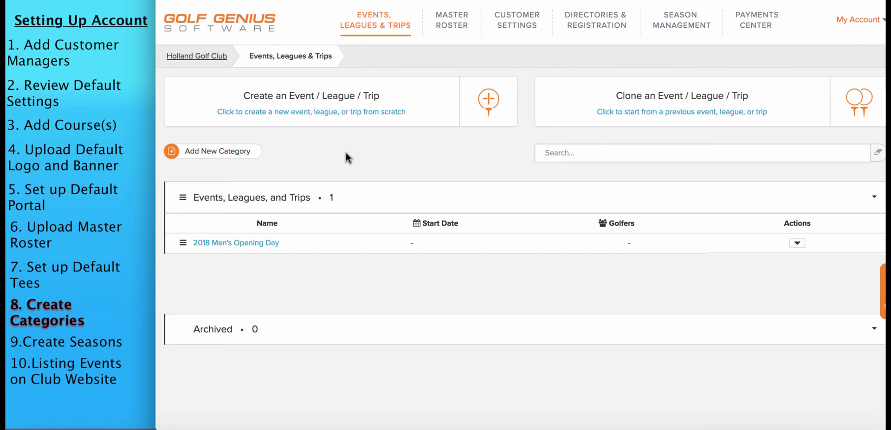
pyautogui.click(234, 153)
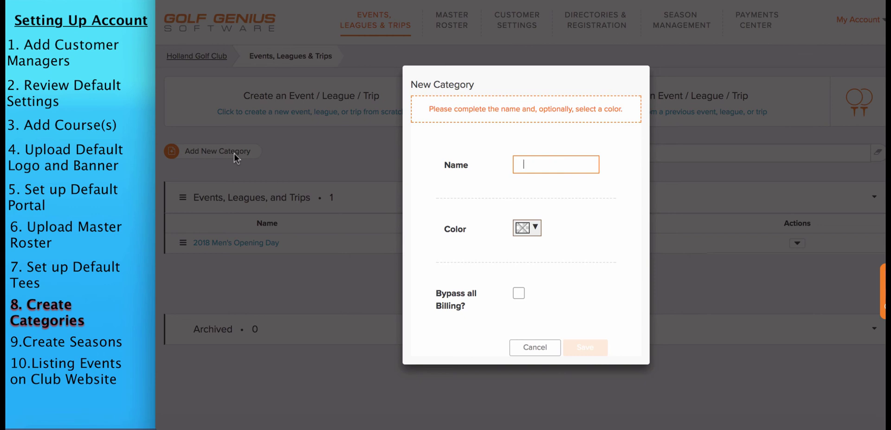
pyautogui.write("Men'")
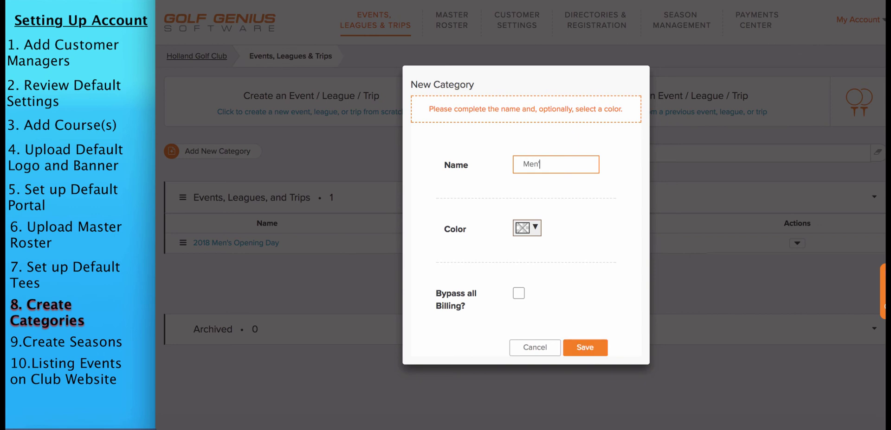
pyautogui.write('s Events')
pyautogui.click(521, 227)
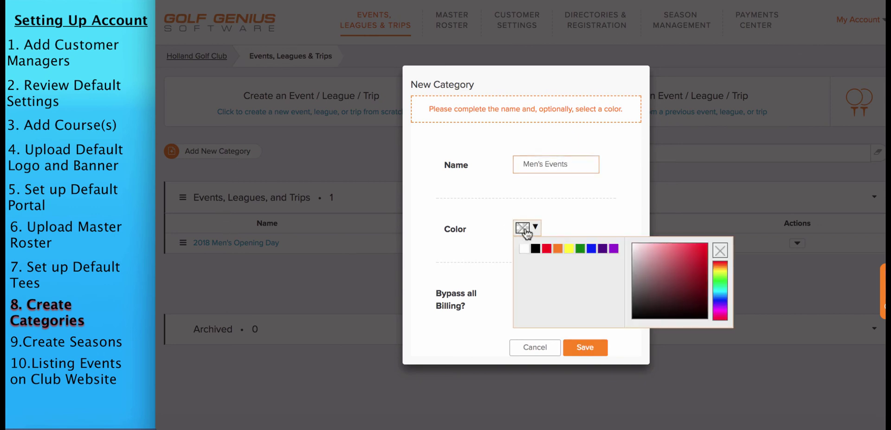
pyautogui.click(588, 251)
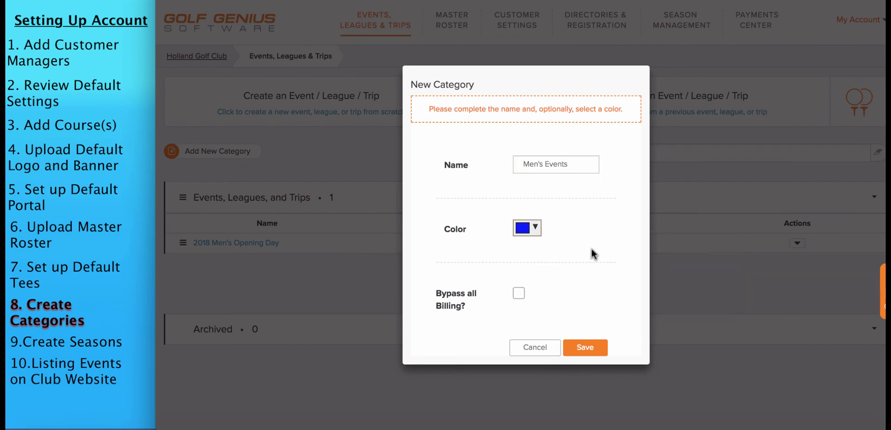
pyautogui.click(585, 353)
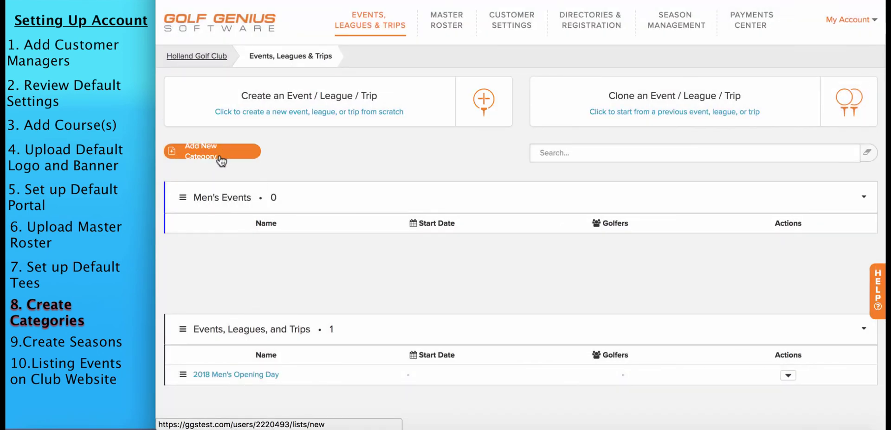
# Add a red Ladies Events category
pyautogui.click(218, 154)
pyautogui.write('Ladies Events')
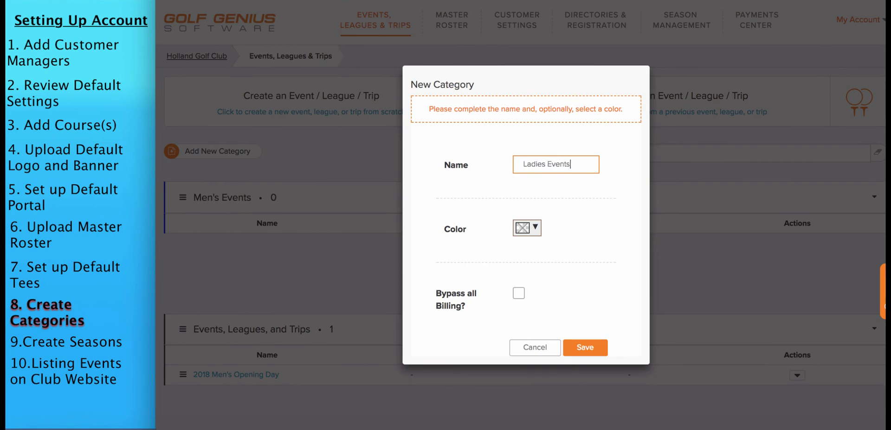
pyautogui.click(533, 228)
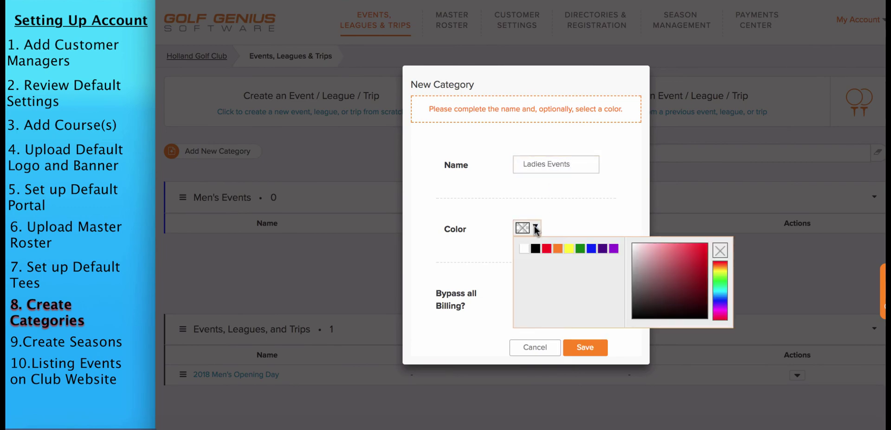
pyautogui.click(545, 247)
pyautogui.click(594, 355)
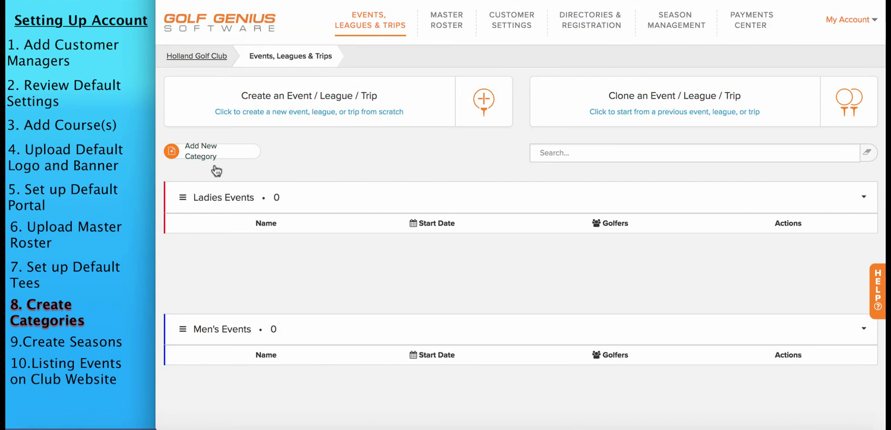
# Add a green Outings category
pyautogui.click(208, 151)
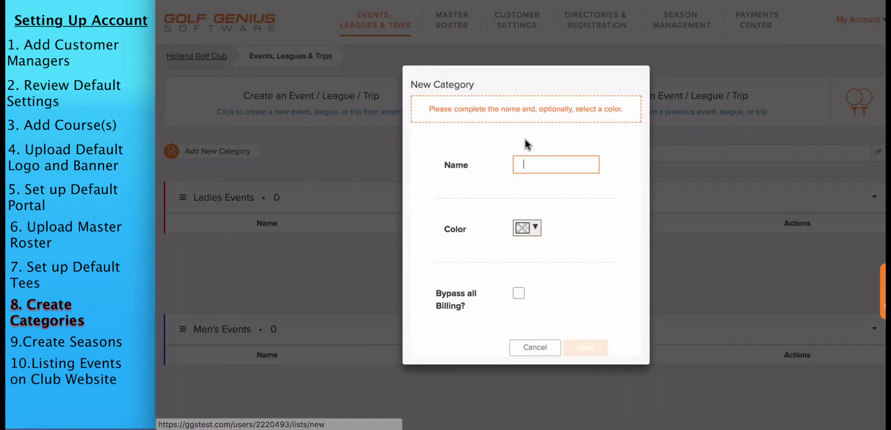
pyautogui.write('Outings')
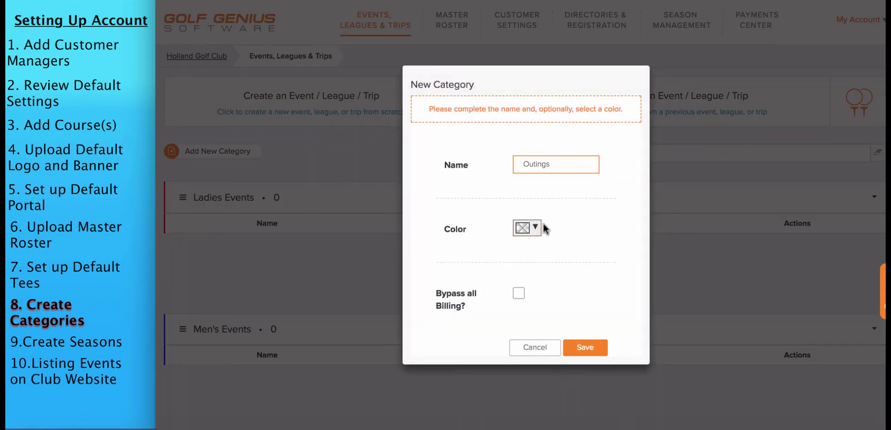
pyautogui.click(529, 229)
pyautogui.click(580, 249)
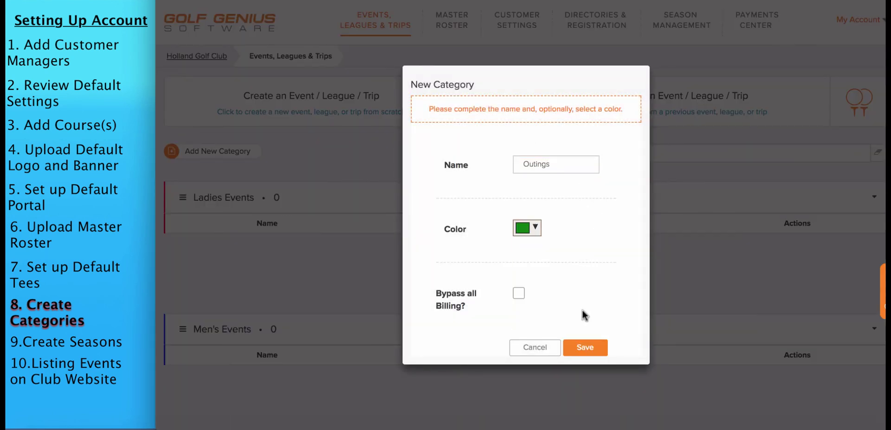
pyautogui.click(585, 347)
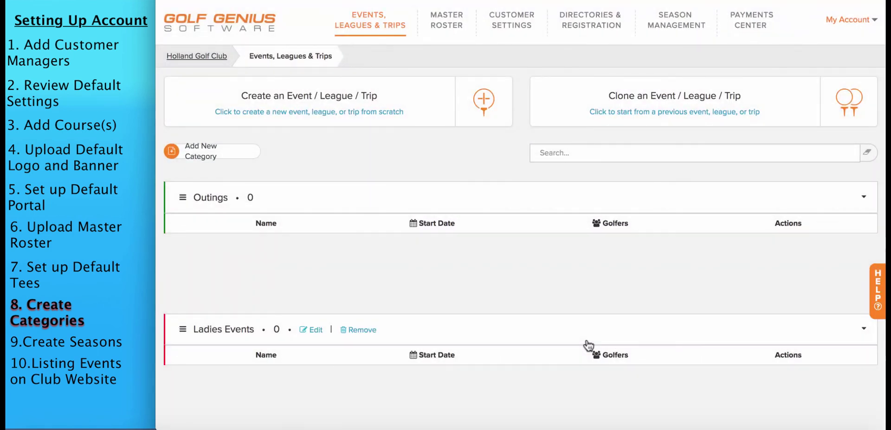
# Drag Men's Events to the top of the category list, above Outings and Ladies Events
pyautogui.scroll(-3, 806, 209)
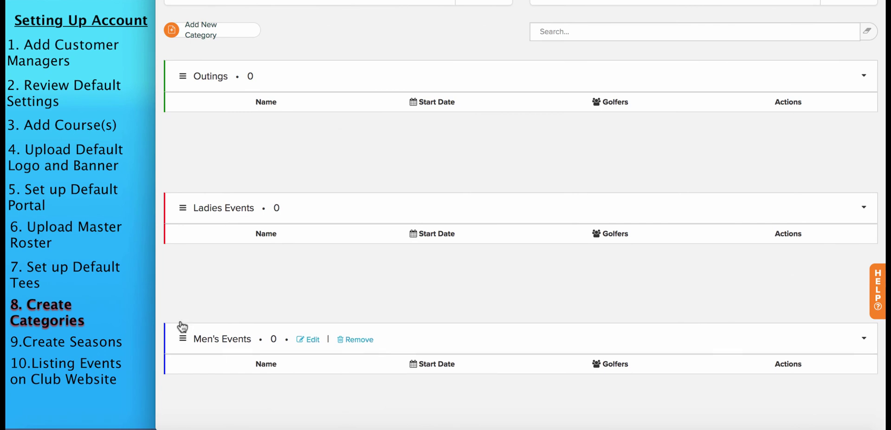
pyautogui.moveTo(181, 325); pyautogui.dragTo(177, 89)
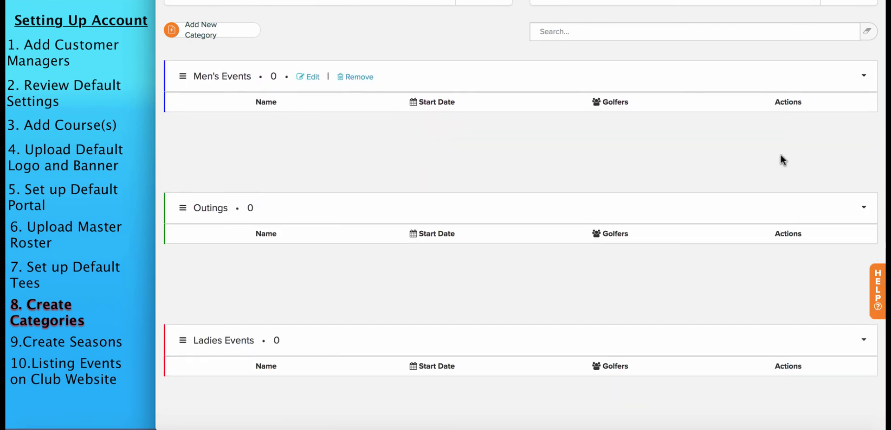
pyautogui.scroll(1, 521, 201)
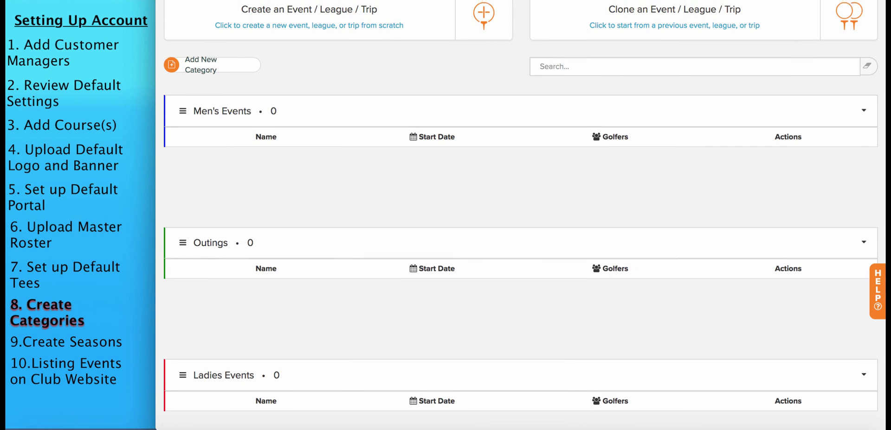
pyautogui.scroll(1, 520, 202)
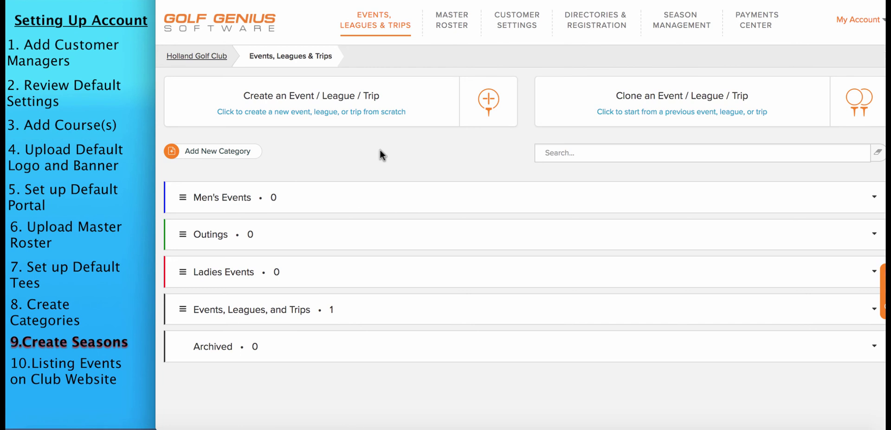
# Under Season Management > Seasons, add '2018 Season' and save it as the current season
pyautogui.click(683, 31)
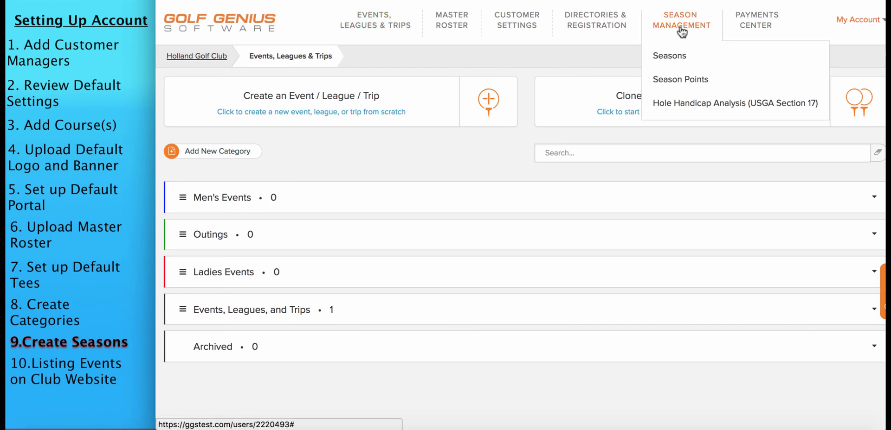
pyautogui.click(667, 58)
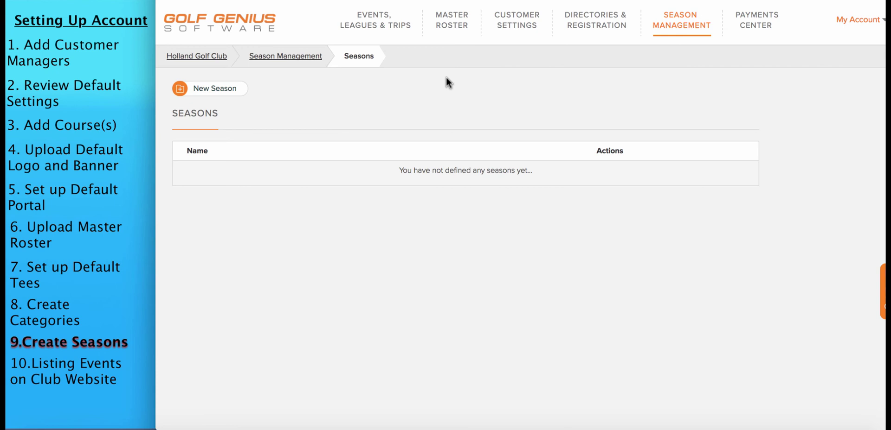
pyautogui.click(214, 90)
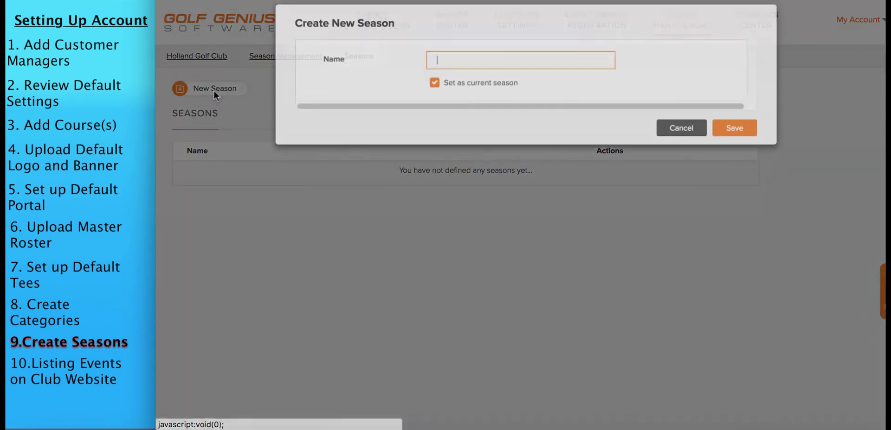
pyautogui.write('2018 Sea')
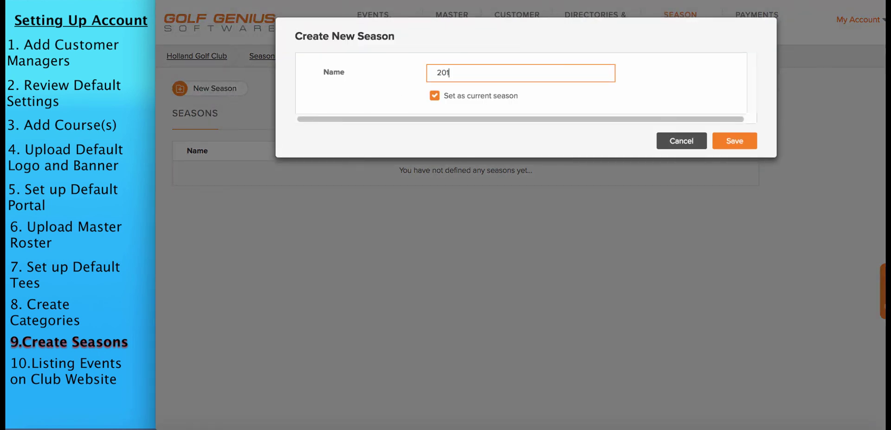
pyautogui.write('son')
pyautogui.click(732, 141)
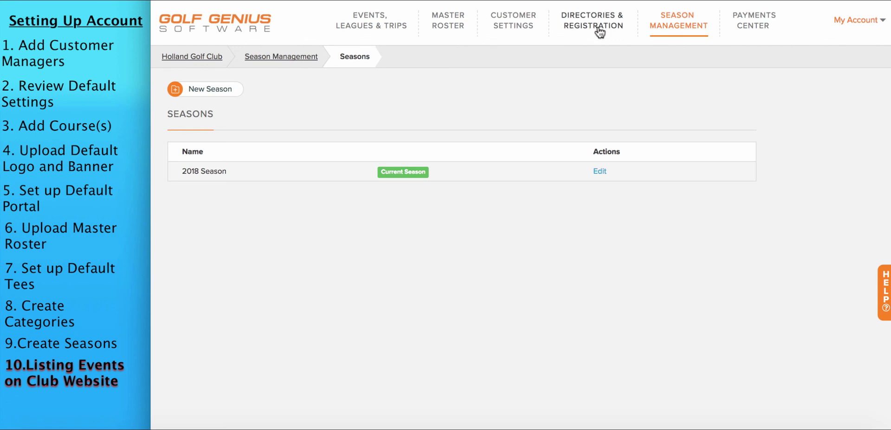
# Start a new event directory named Men's Events
pyautogui.moveTo(600, 32)
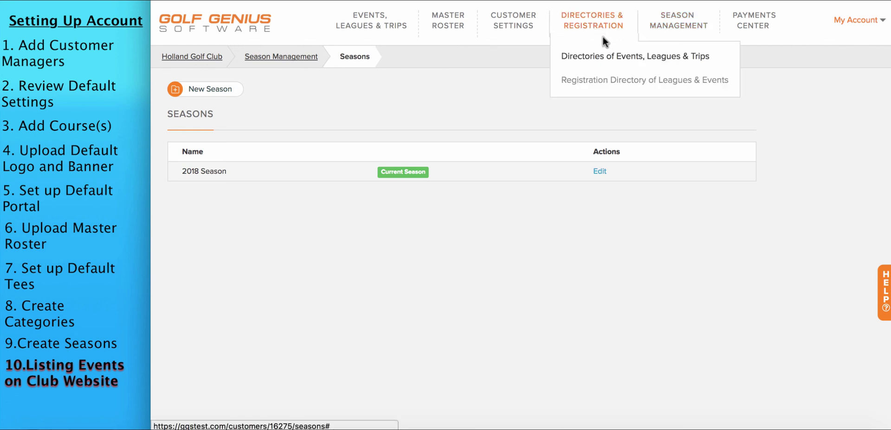
pyautogui.click(610, 58)
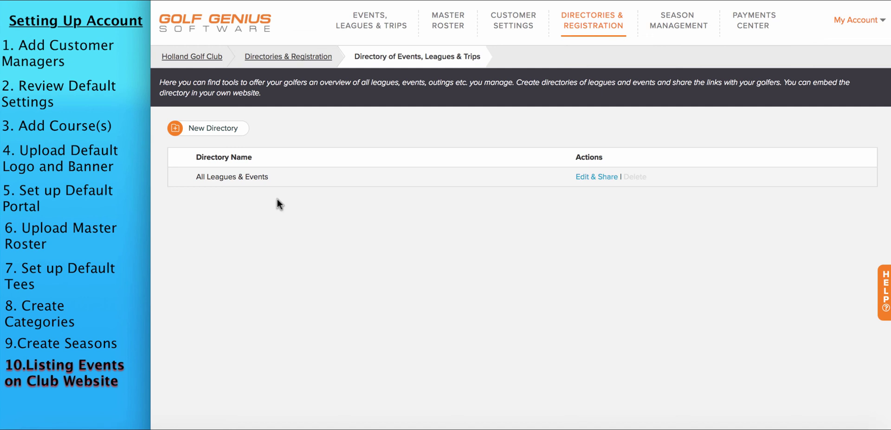
pyautogui.click(207, 129)
pyautogui.write('M')
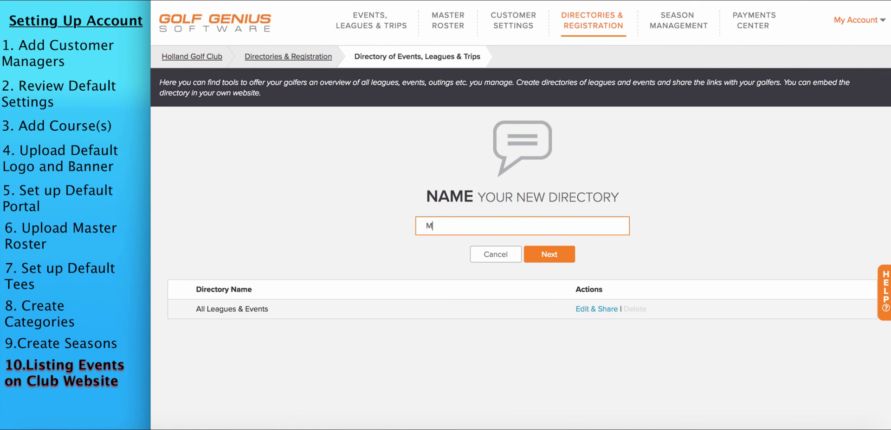
pyautogui.write("en's Events")
pyautogui.click(551, 255)
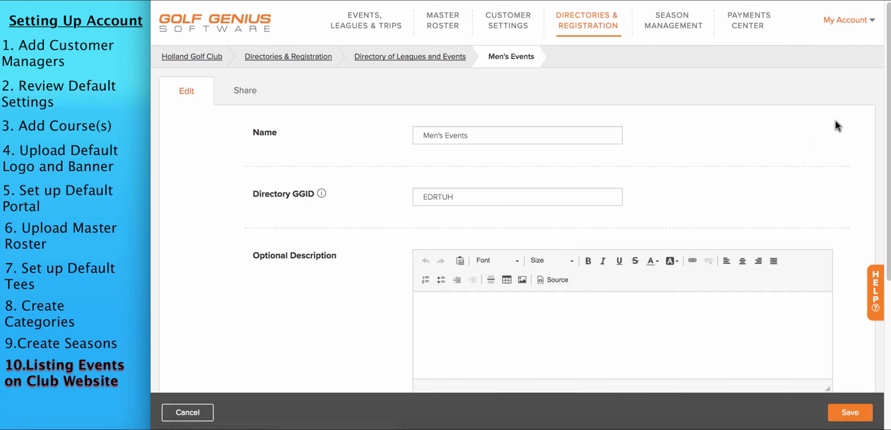
# Set the directory to pull leagues and events automatically from the Men's Events category
pyautogui.scroll(-5, 889, 73)
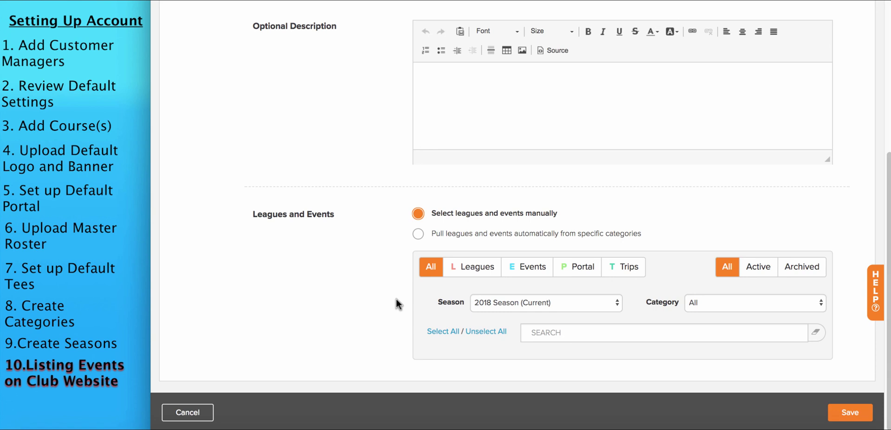
pyautogui.click(418, 234)
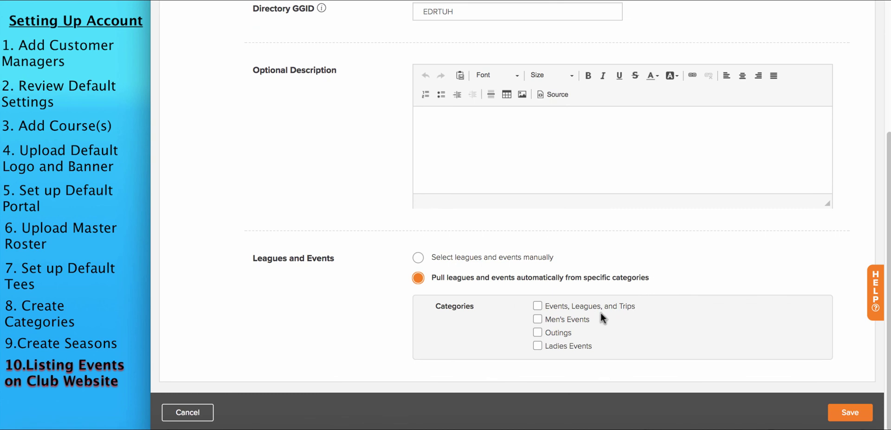
pyautogui.click(537, 320)
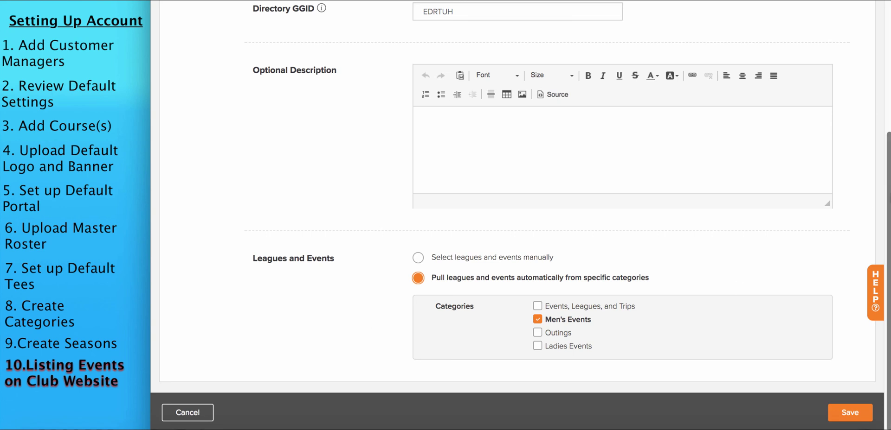
pyautogui.scroll(4, 690, 88)
# On the directory's Share tab, select the website link and the 730 x 580 iframe embed code
pyautogui.click(242, 66)
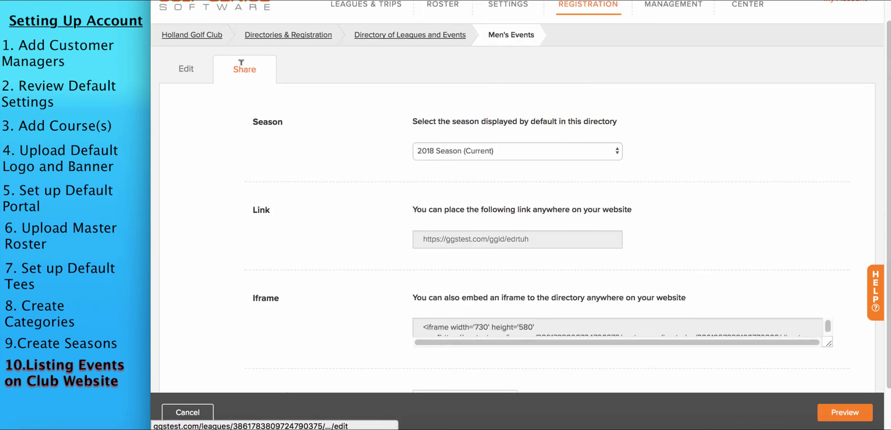
pyautogui.scroll(-1, 879, 100)
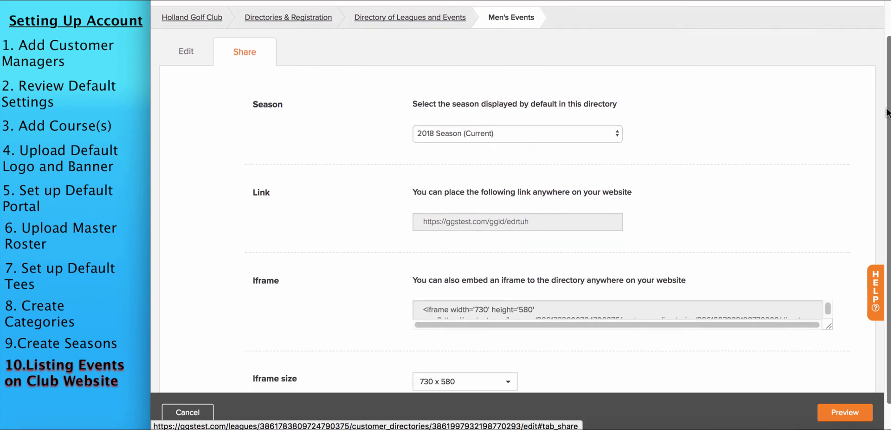
pyautogui.moveTo(886, 112); pyautogui.dragTo(887, 125)
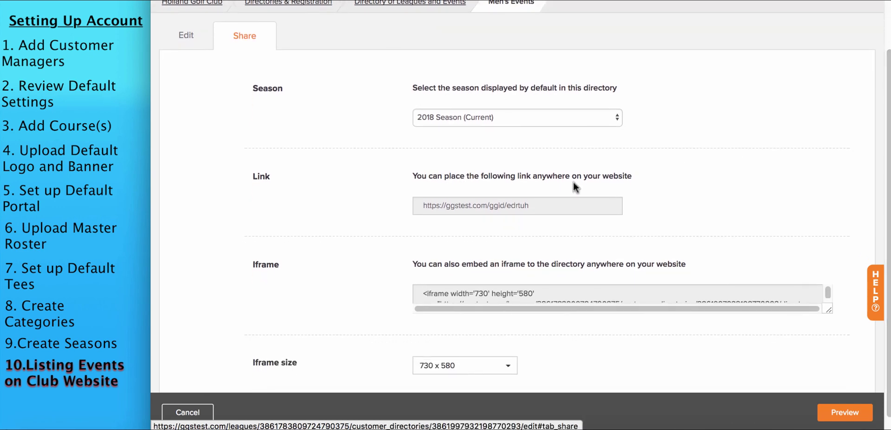
pyautogui.click(508, 204)
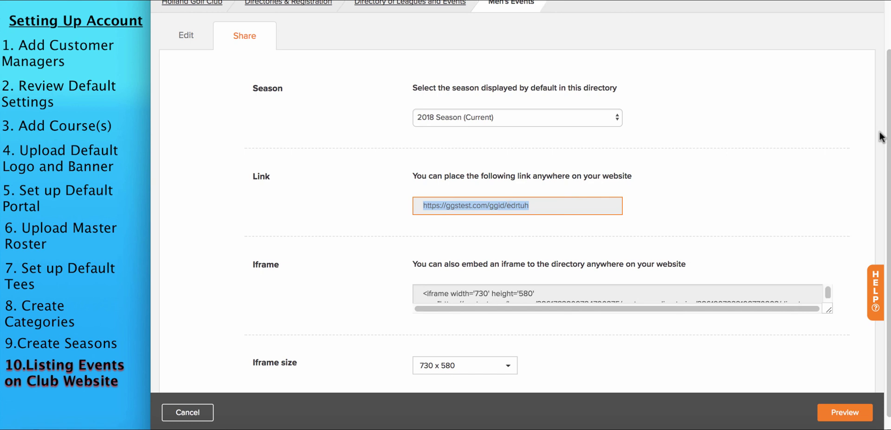
pyautogui.scroll(-1, 886, 149)
pyautogui.scroll(-1, 886, 149)
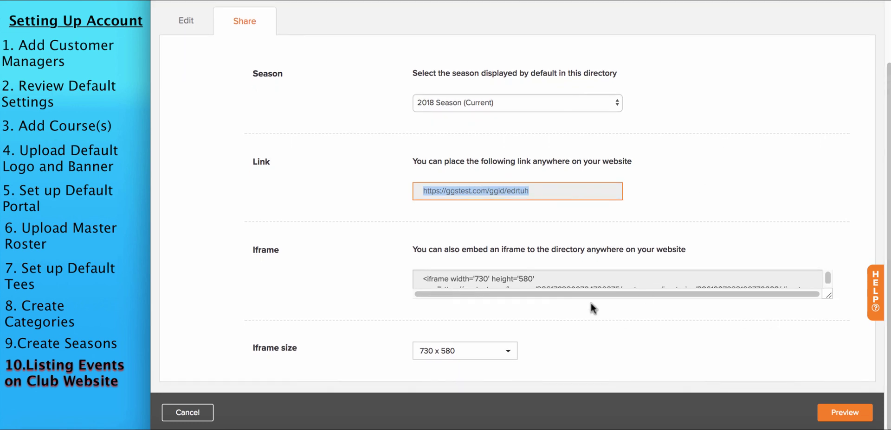
pyautogui.click(559, 280)
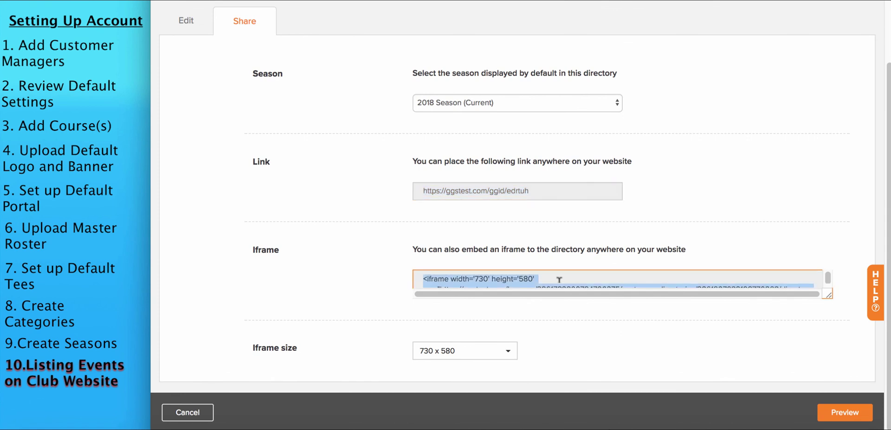